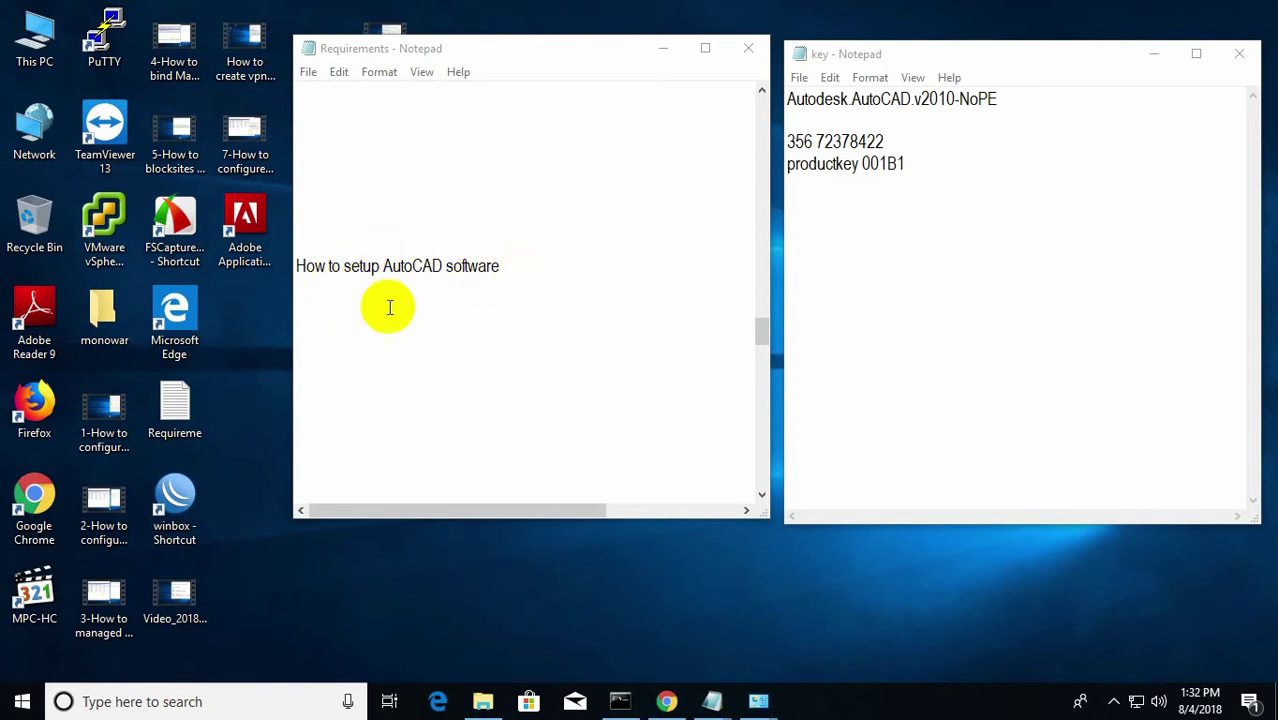
Open the Ethernet 2 IPv4 properties showing static IP 172.16.5.125, mask 255.255.0.0, gateway 172.16.0.1.
left_click(652, 711)
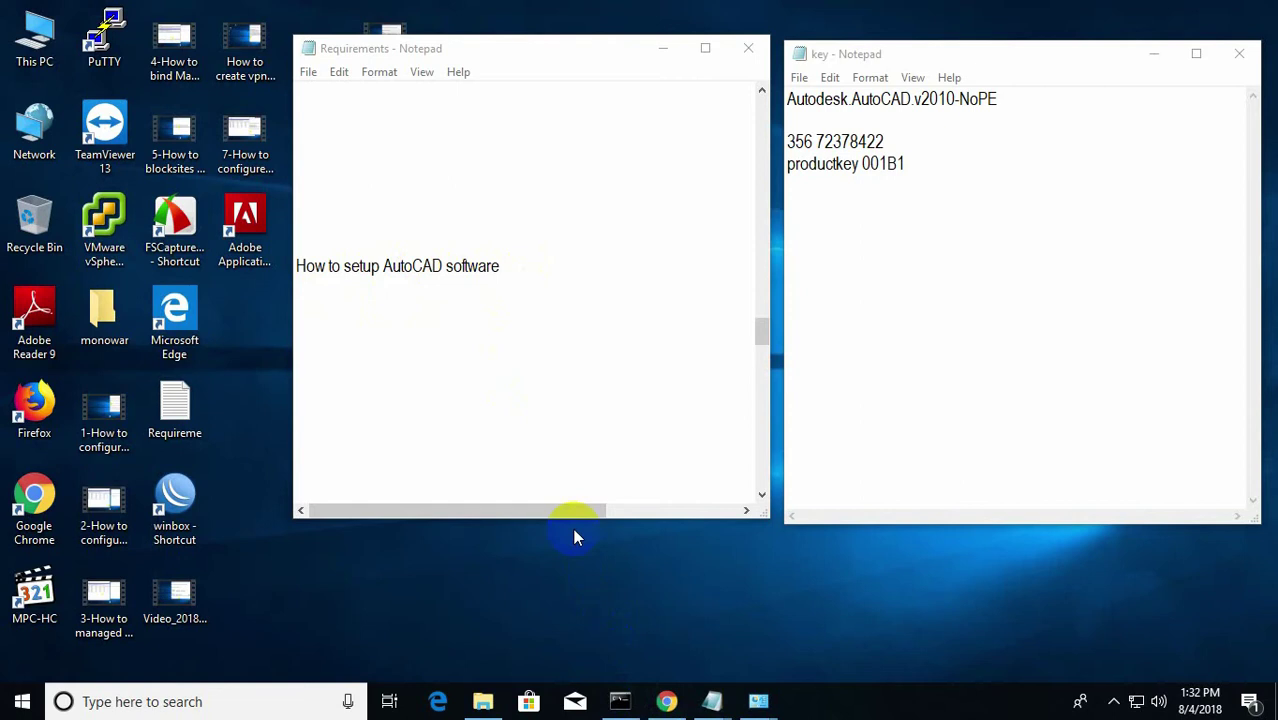
left_click(667, 706)
left_click(758, 701)
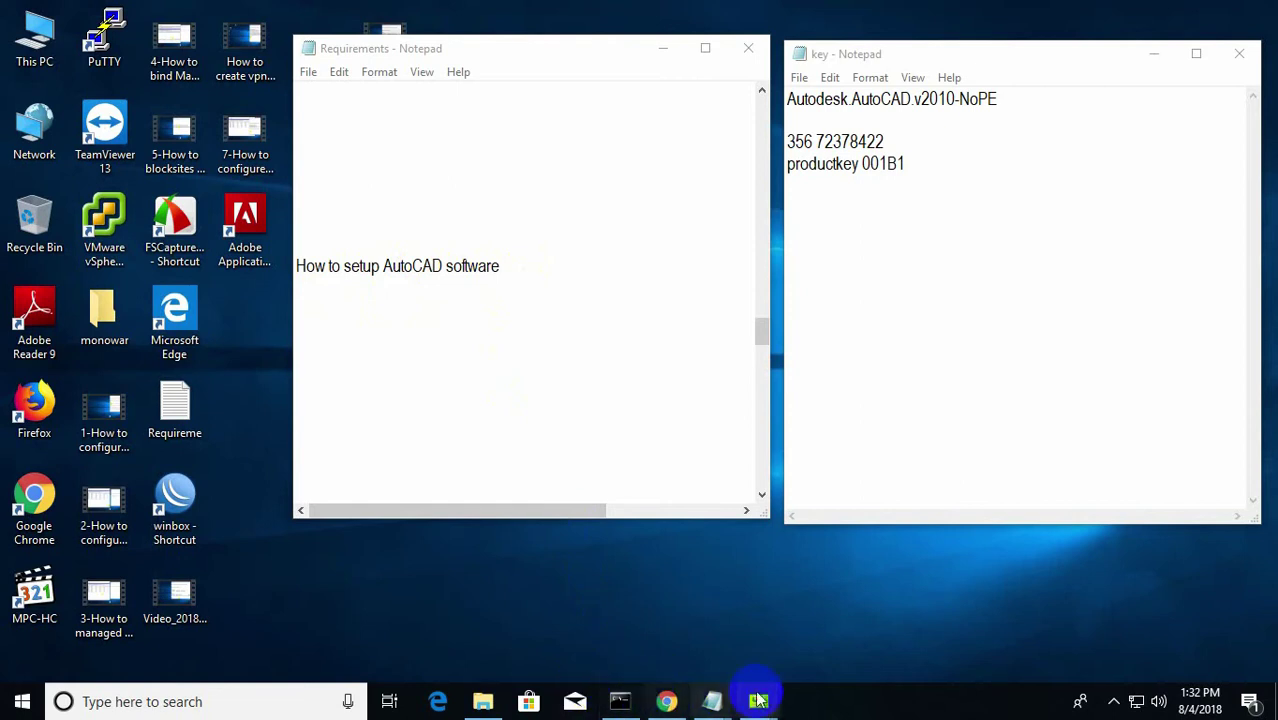
left_click(857, 625)
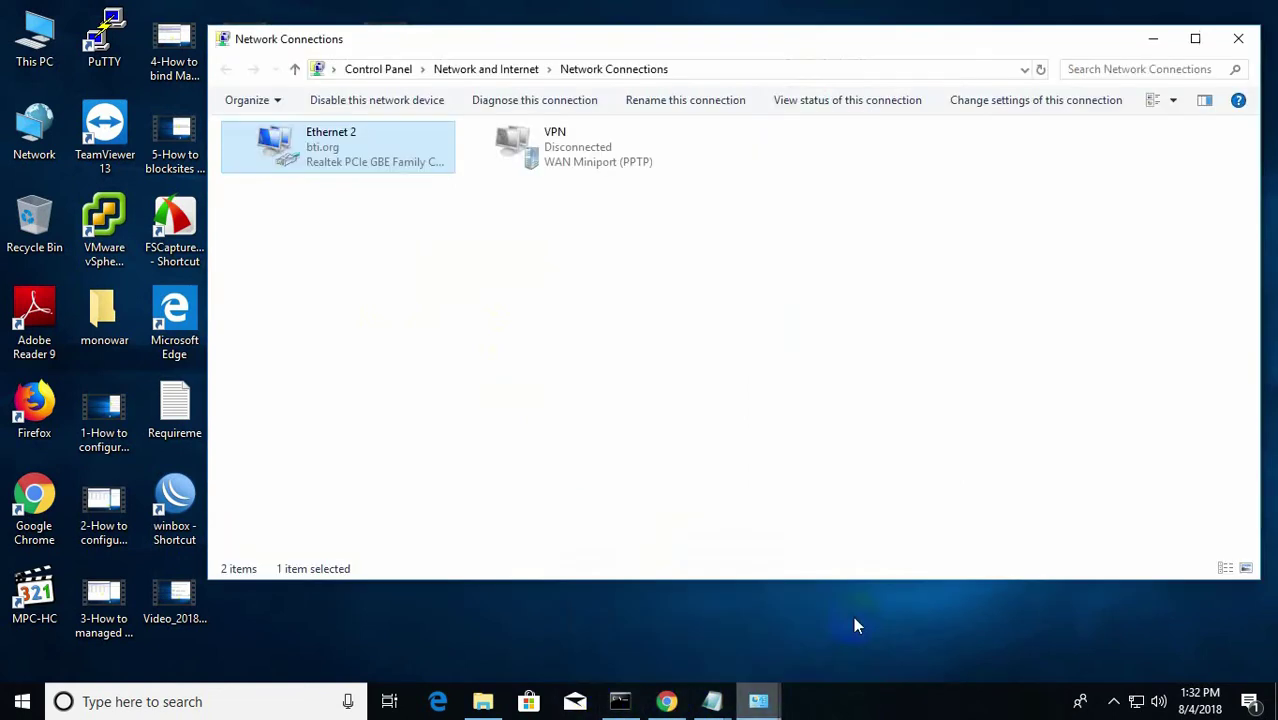
right_click(286, 146)
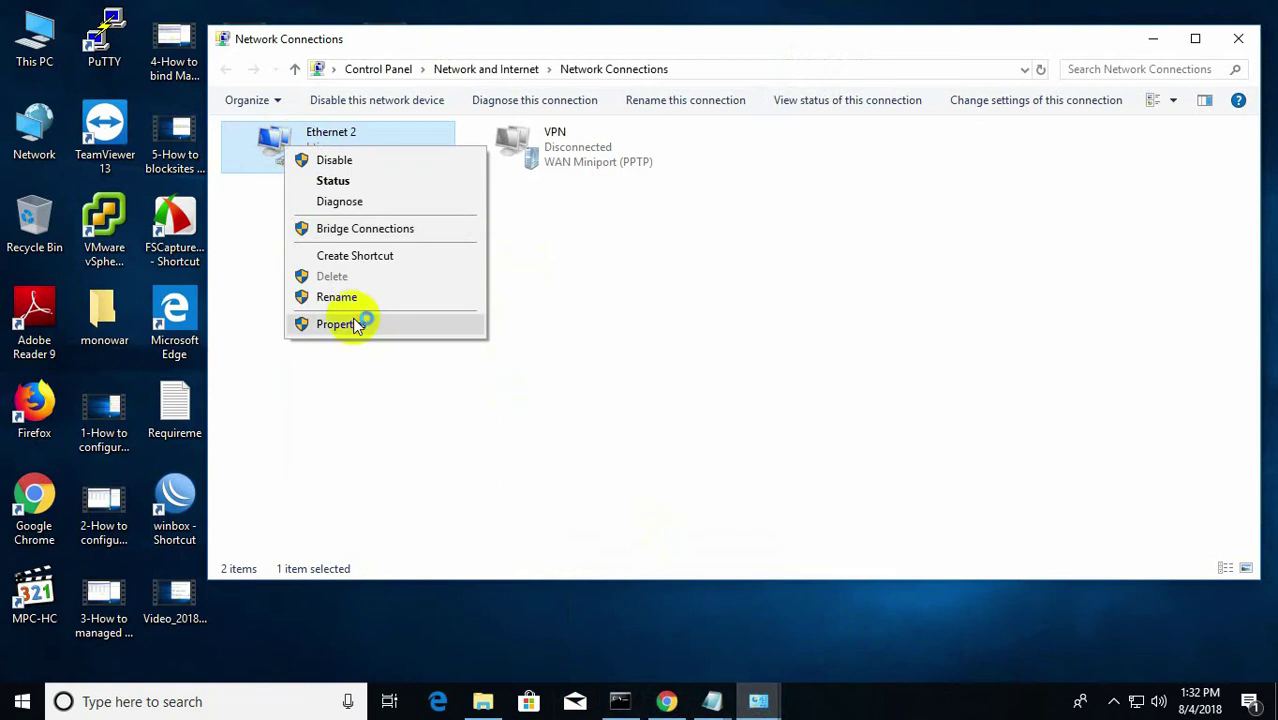
left_click(336, 324)
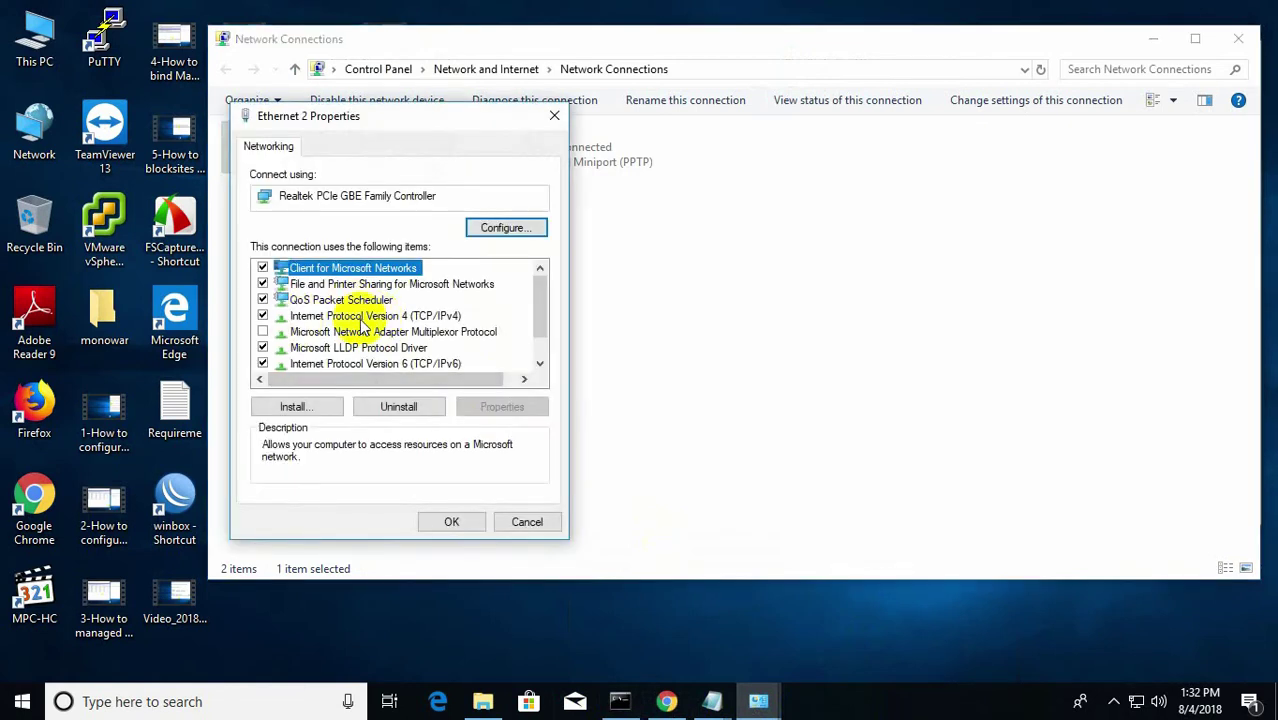
double_click(372, 316)
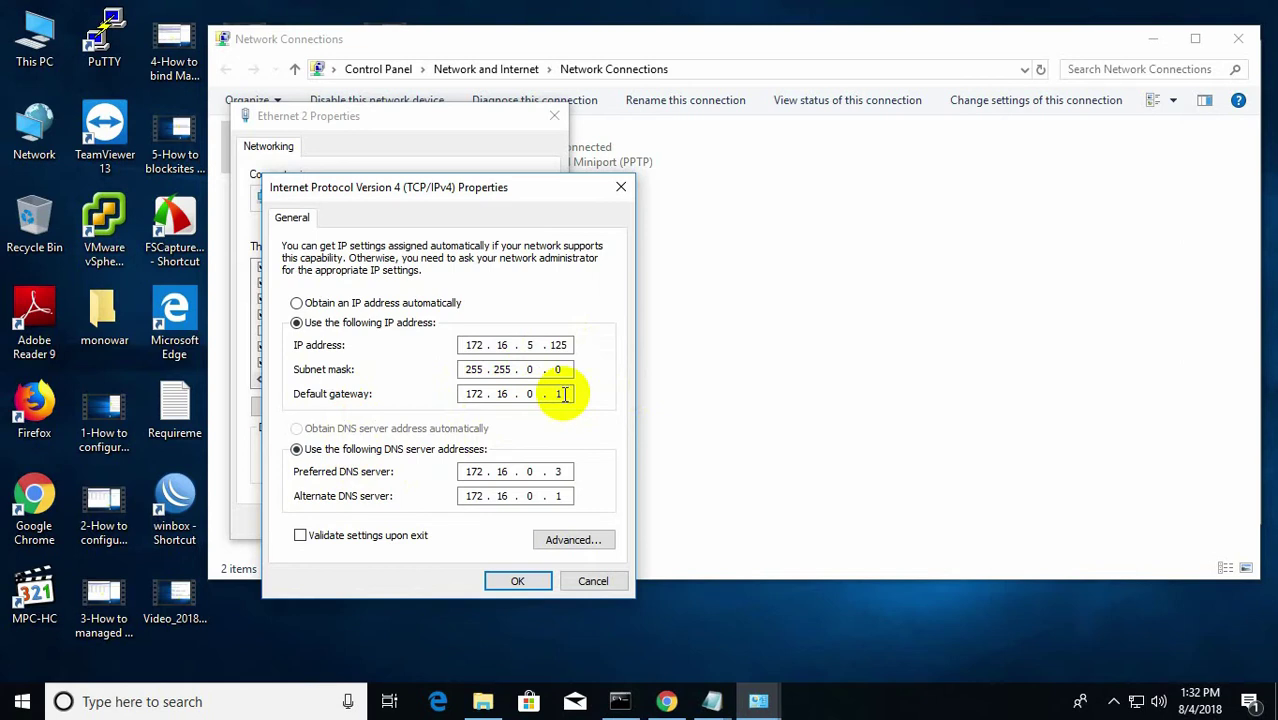
Confirm the CIDR calculator, Amazon, YouTube and Facebook bookmarks are all blocked in Chrome, then minimize it.
left_click(664, 699)
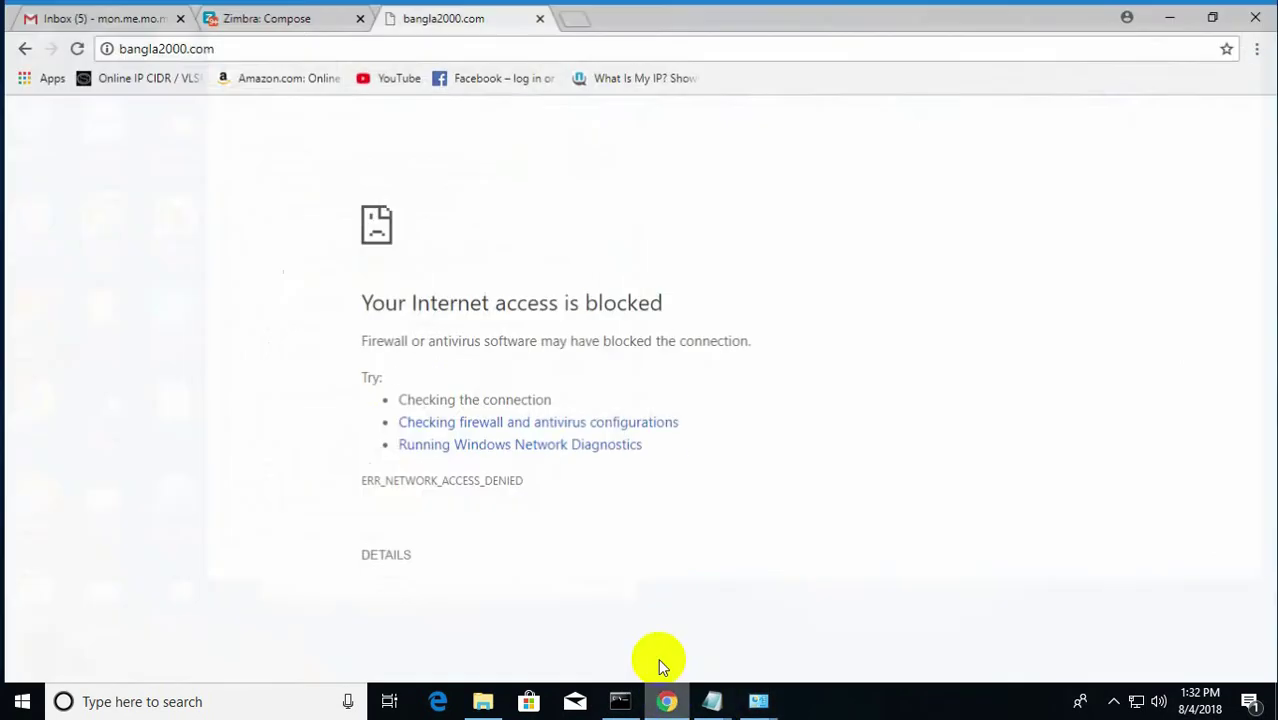
left_click(1172, 14)
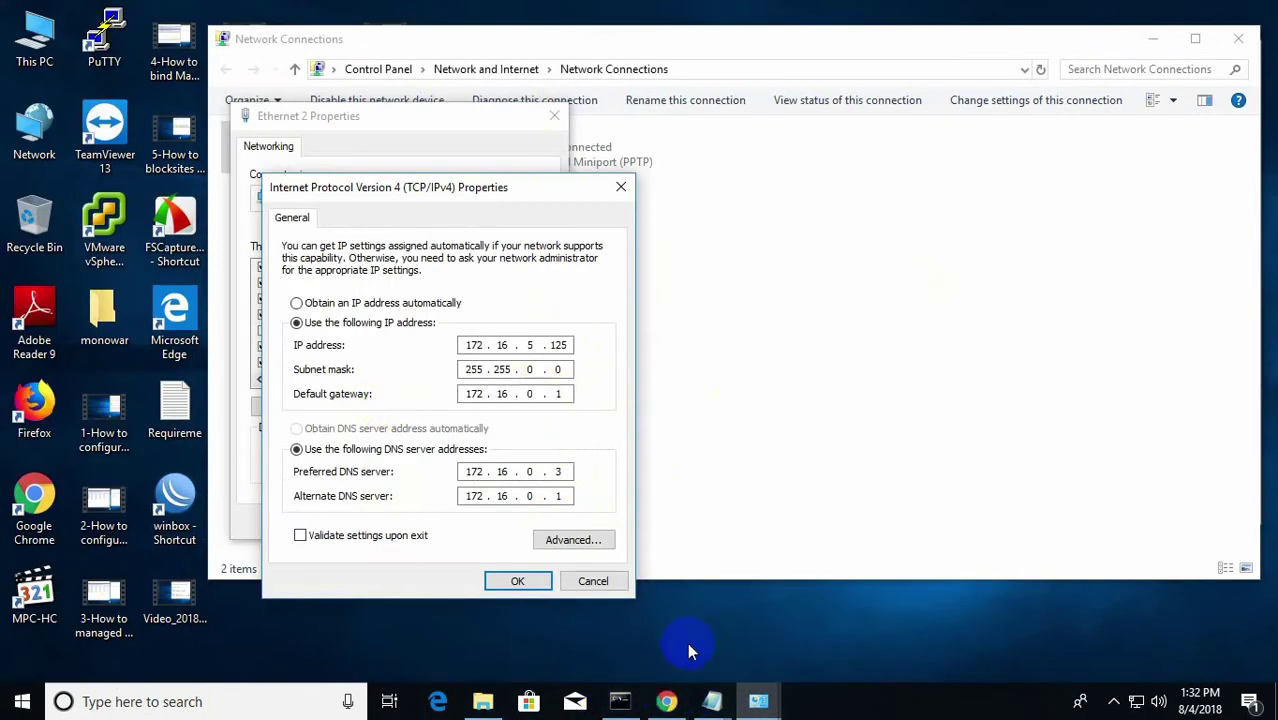
left_click(665, 699)
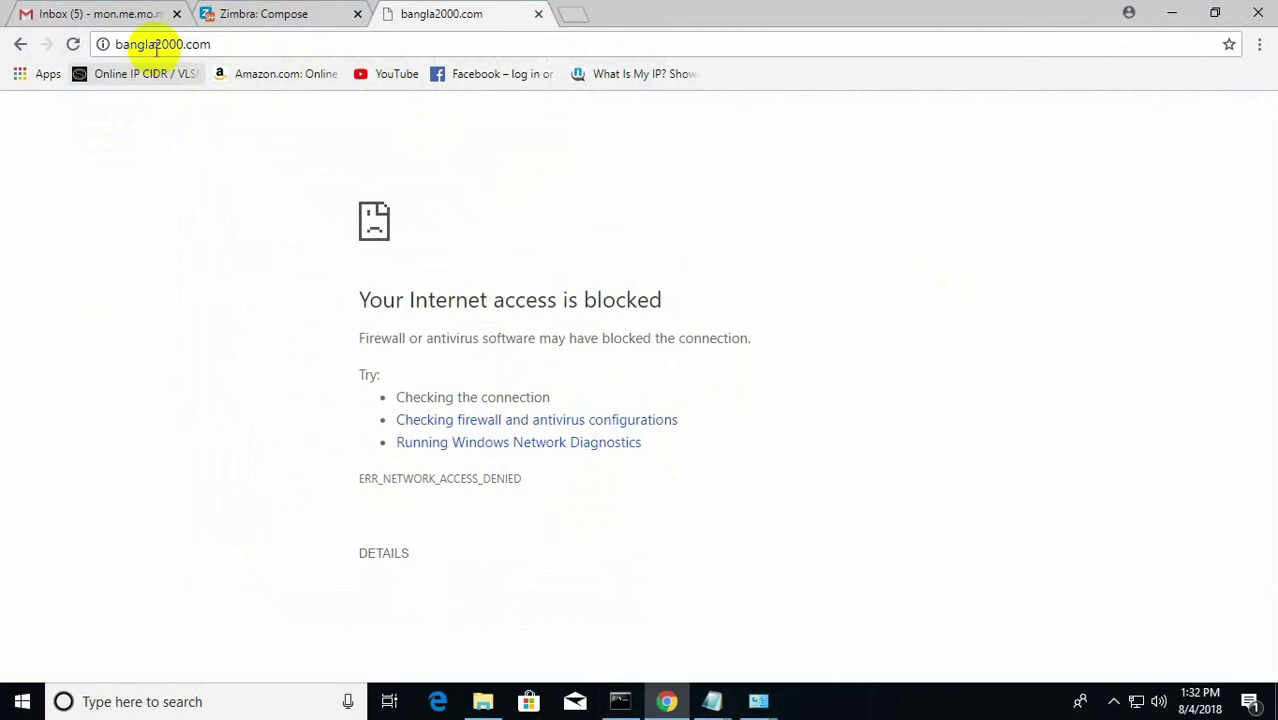
left_click(143, 75)
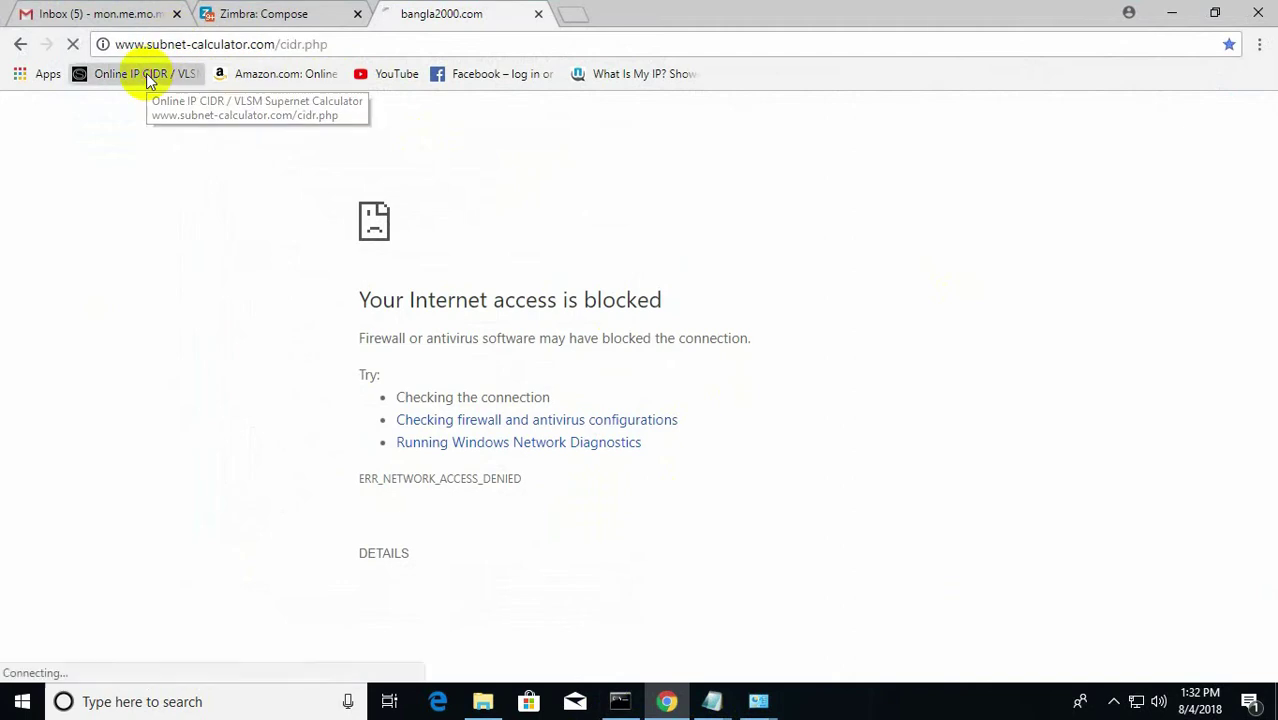
left_click(289, 77)
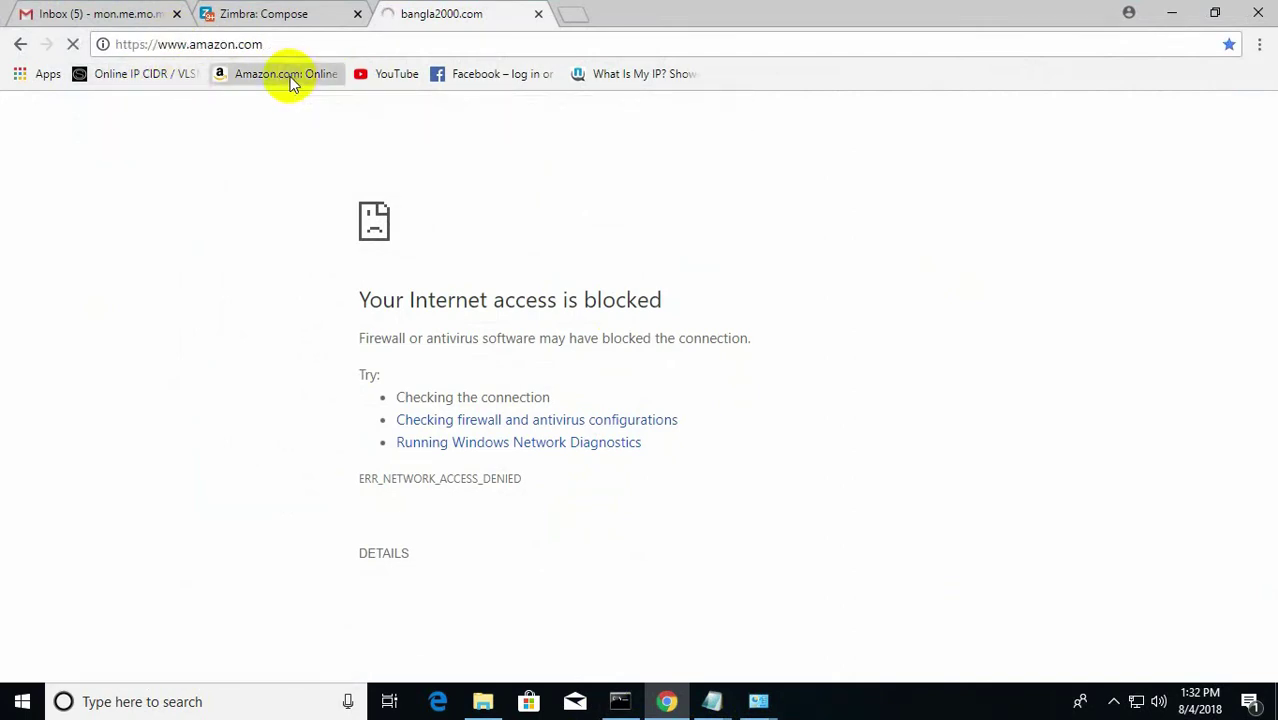
left_click(388, 78)
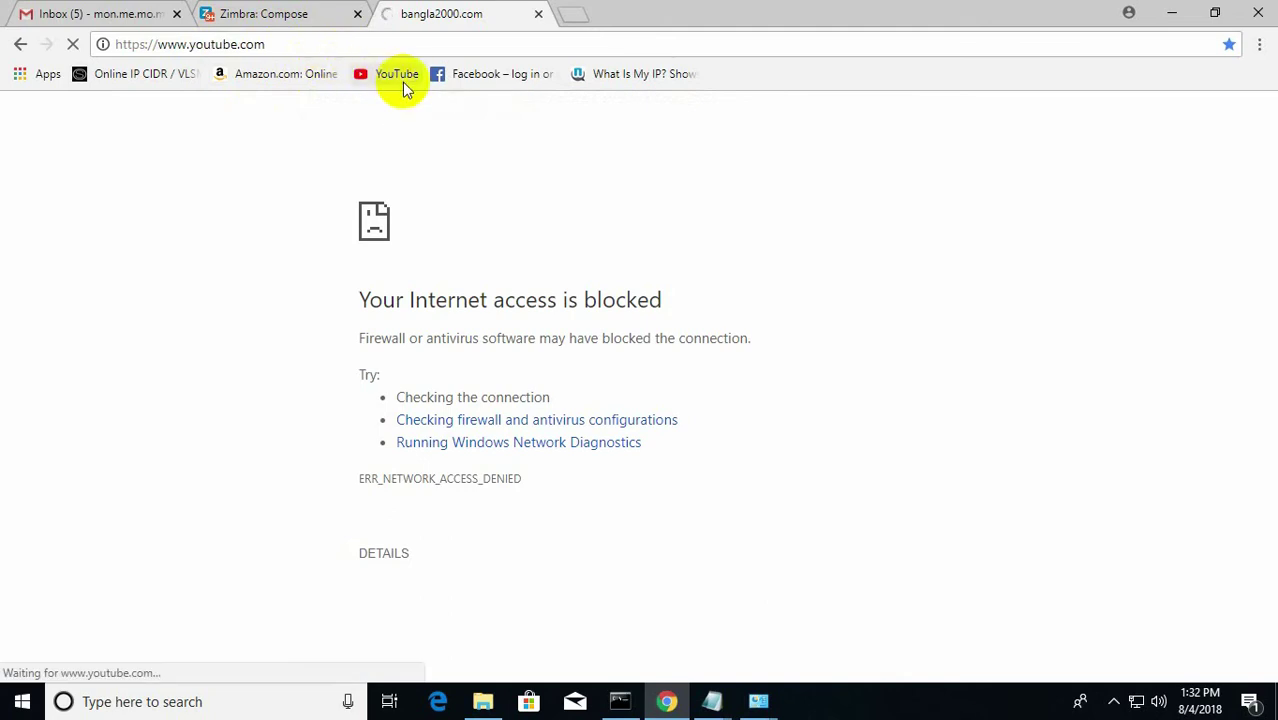
left_click(495, 79)
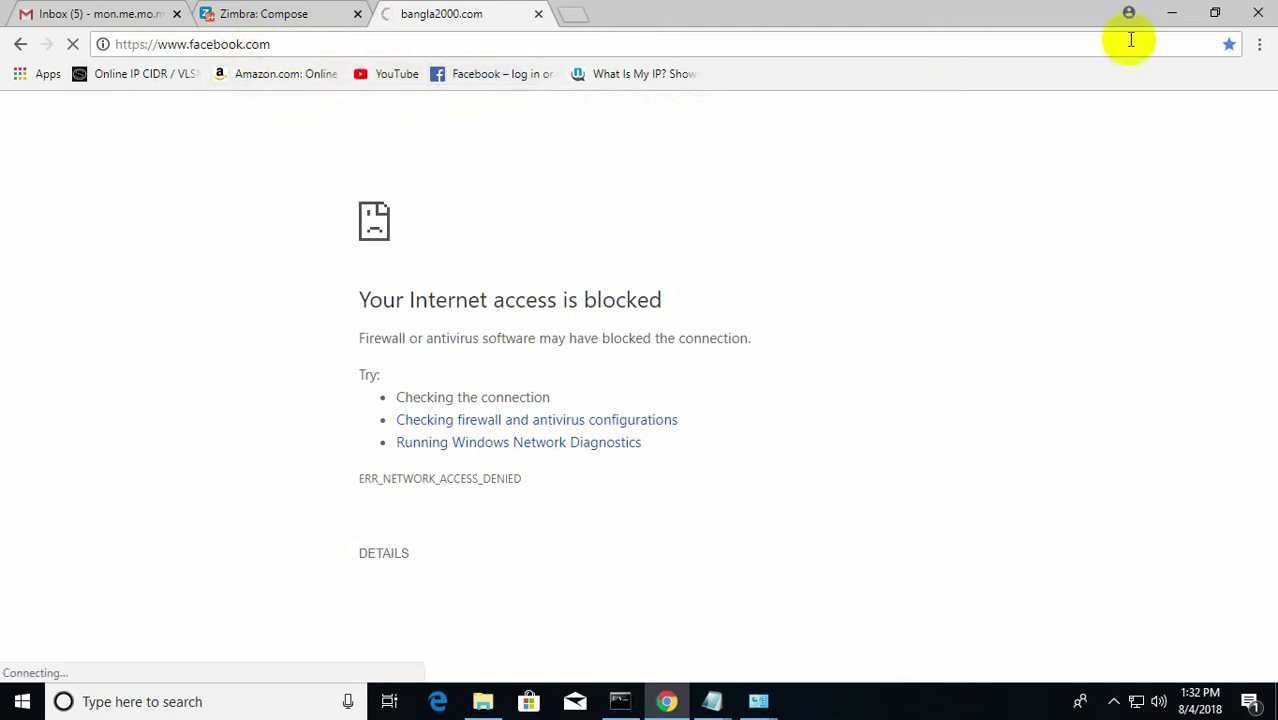
left_click(1173, 13)
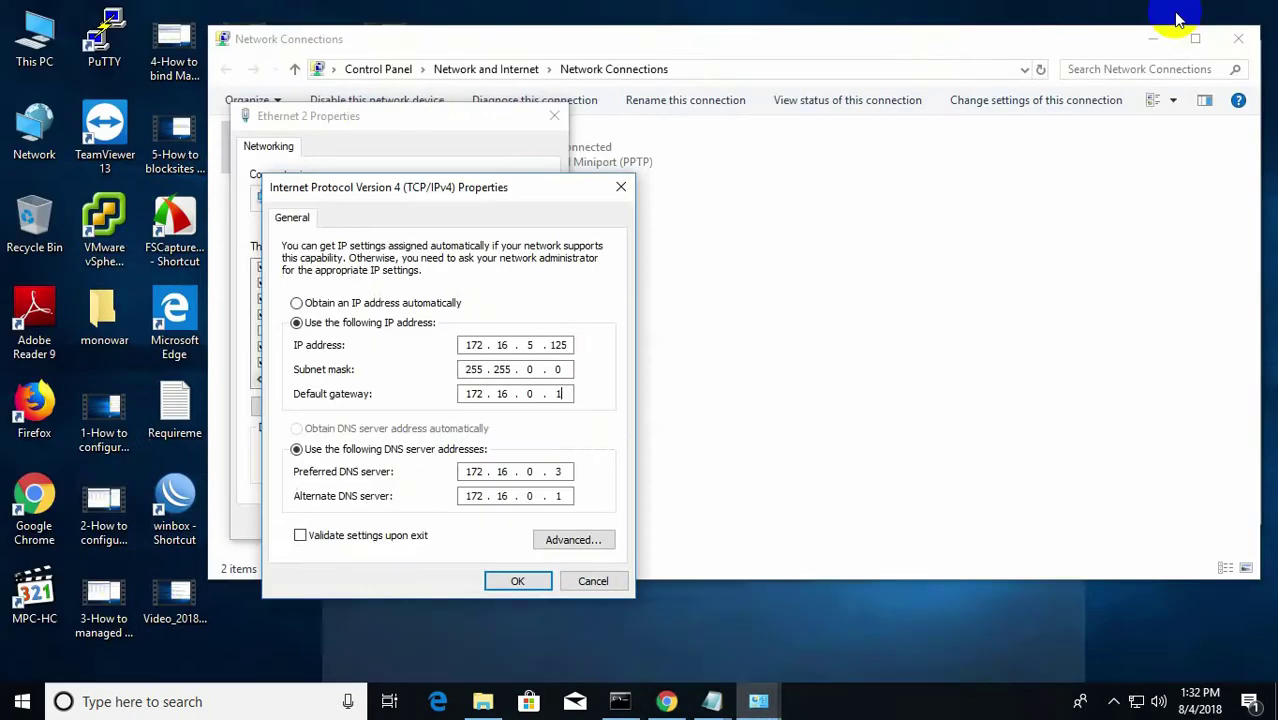
Confirm the IPv4 settings, close Ethernet 2 Properties and minimize Network Connections.
left_click(588, 581)
left_click(556, 116)
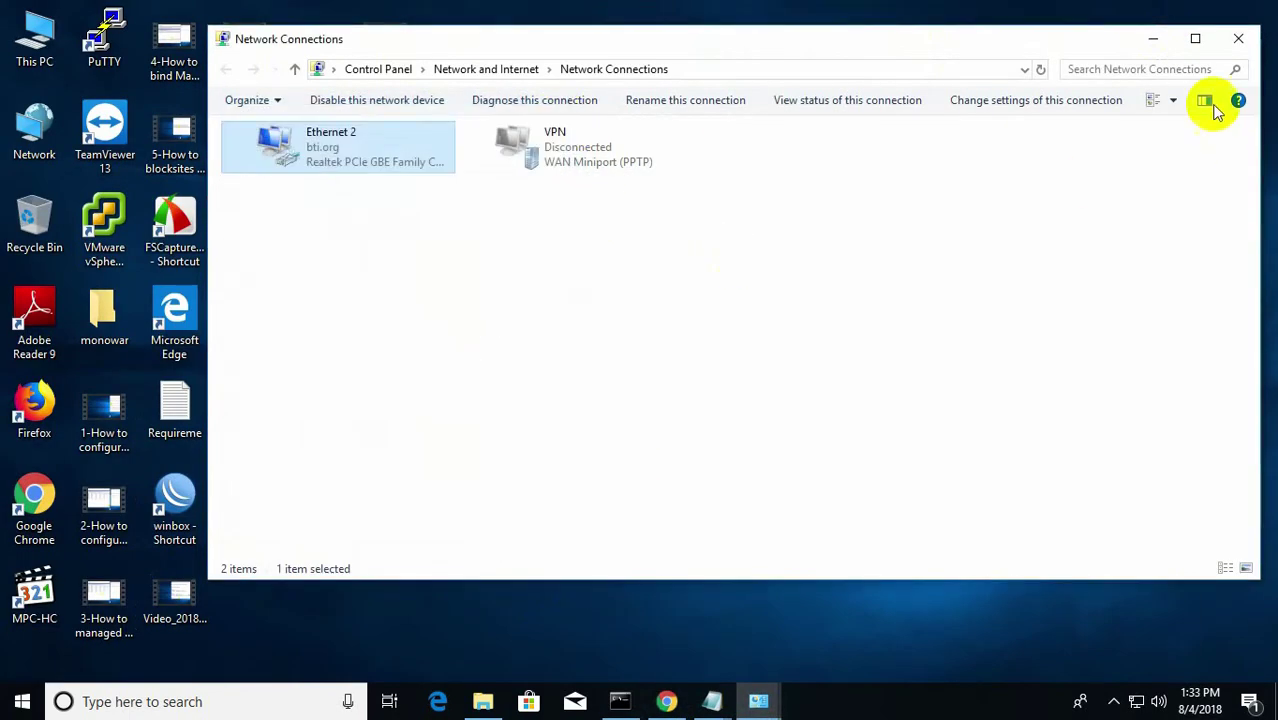
left_click(1152, 38)
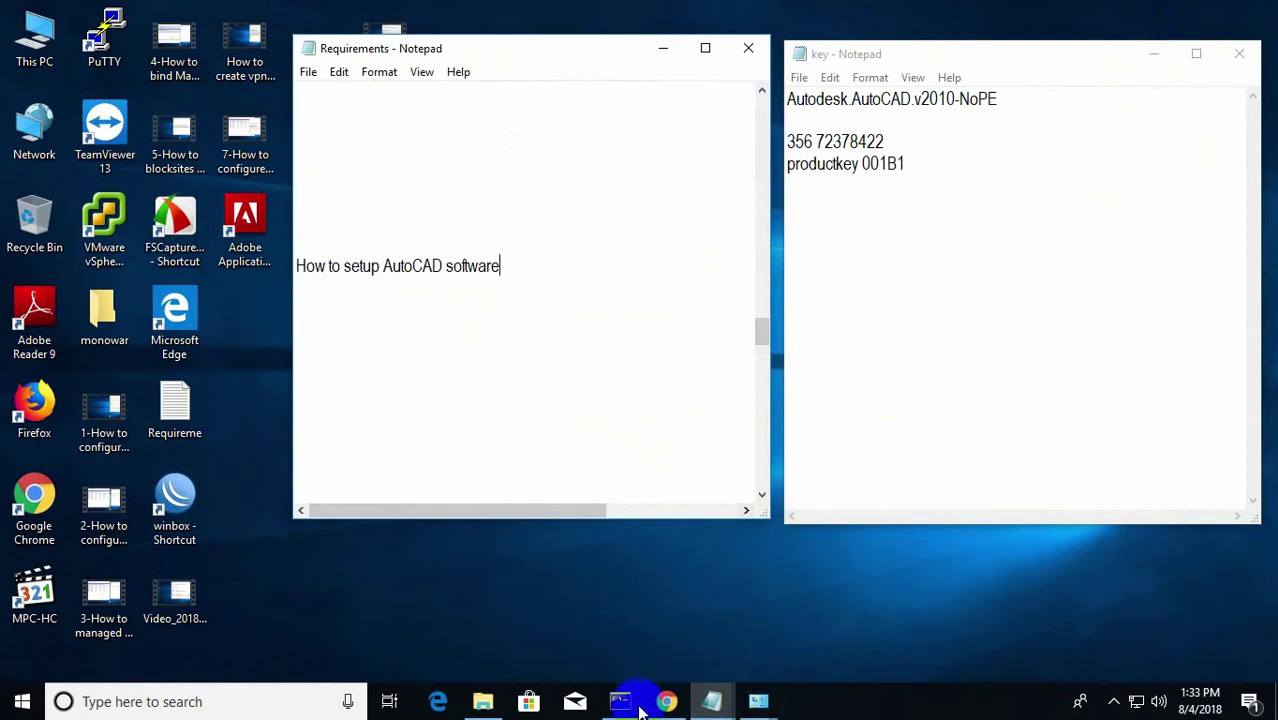
Launch setup from the AutoCAD 2010 installation folder in File Explorer.
left_click(483, 701)
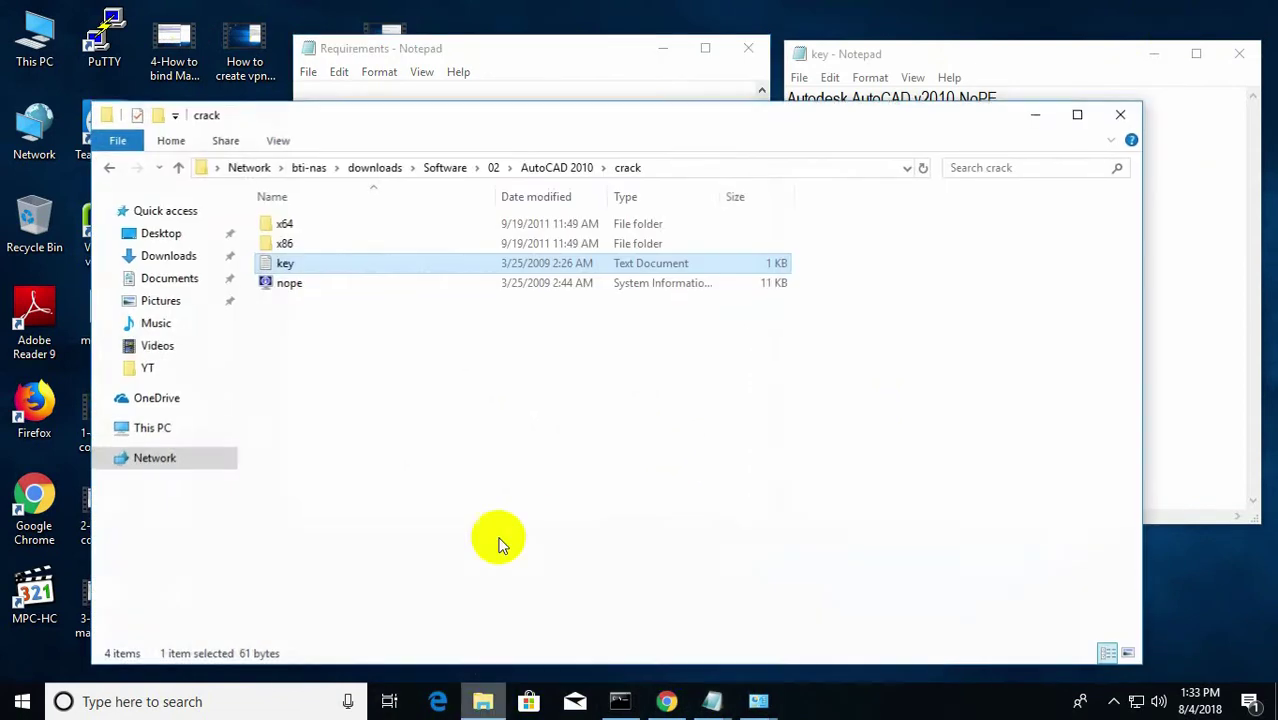
left_click(108, 166)
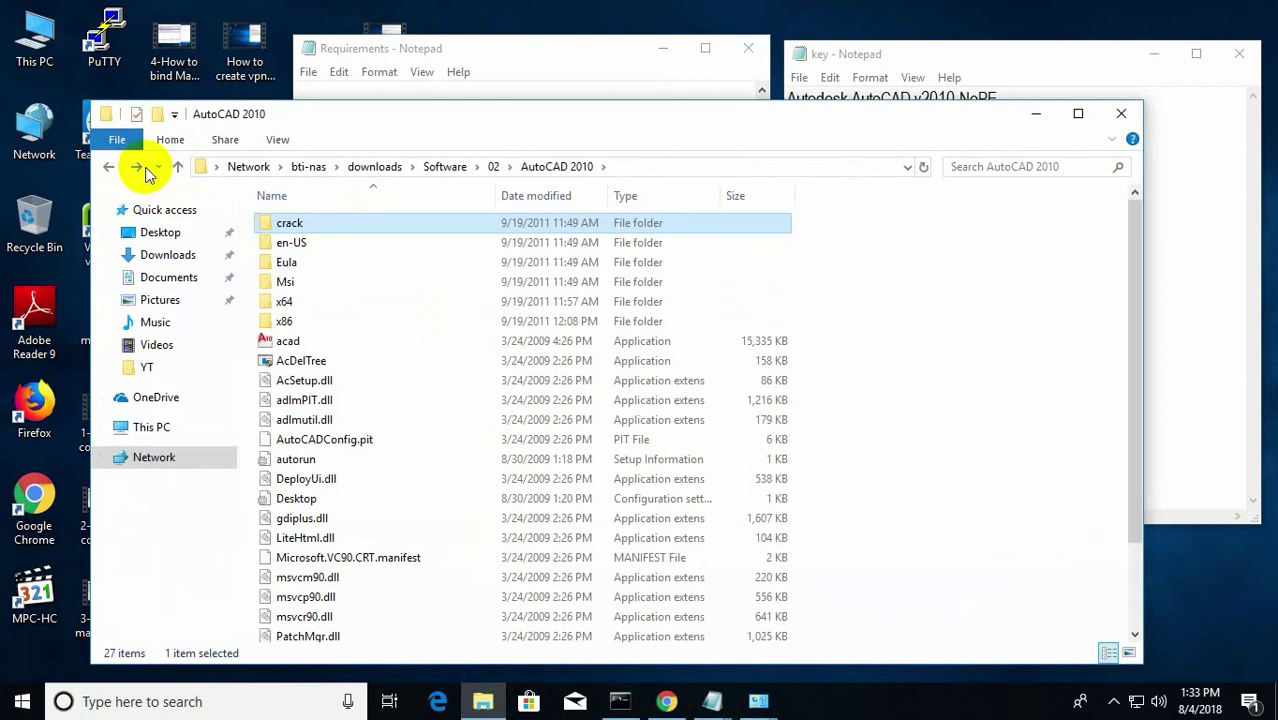
left_click(686, 118)
left_click_drag(686, 118, 730, 73)
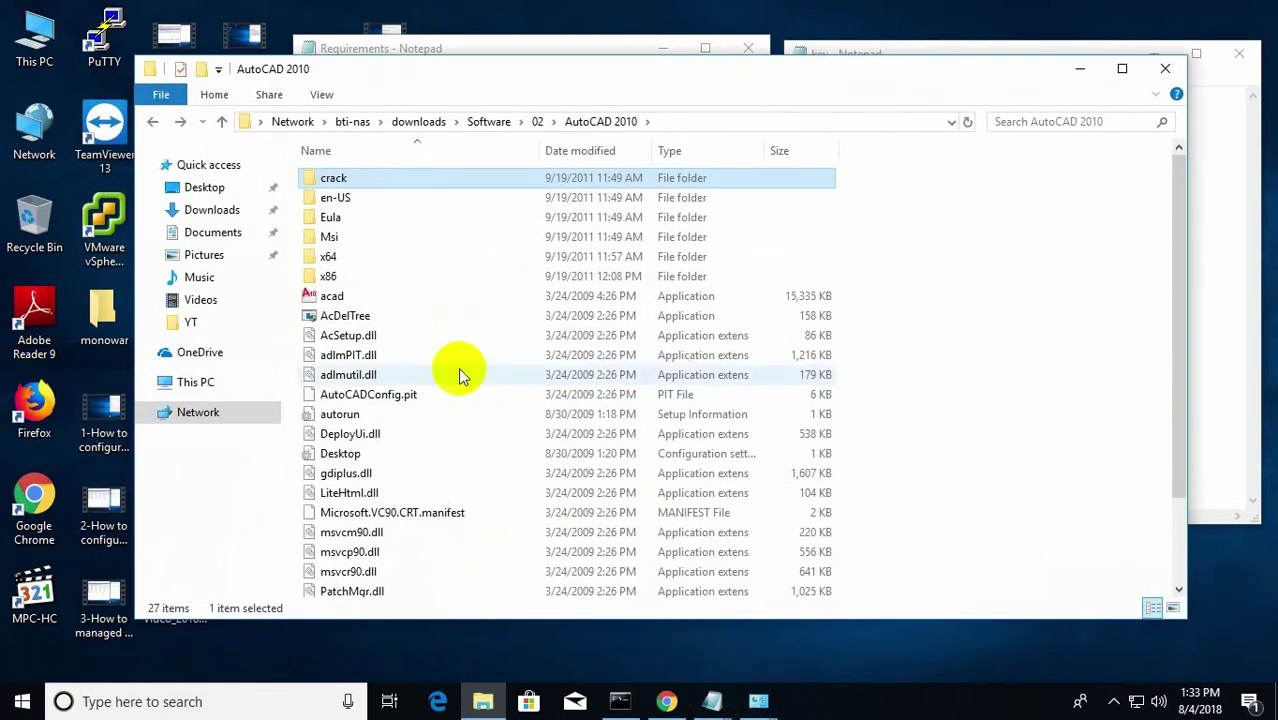
scroll(456, 365, "down", 2)
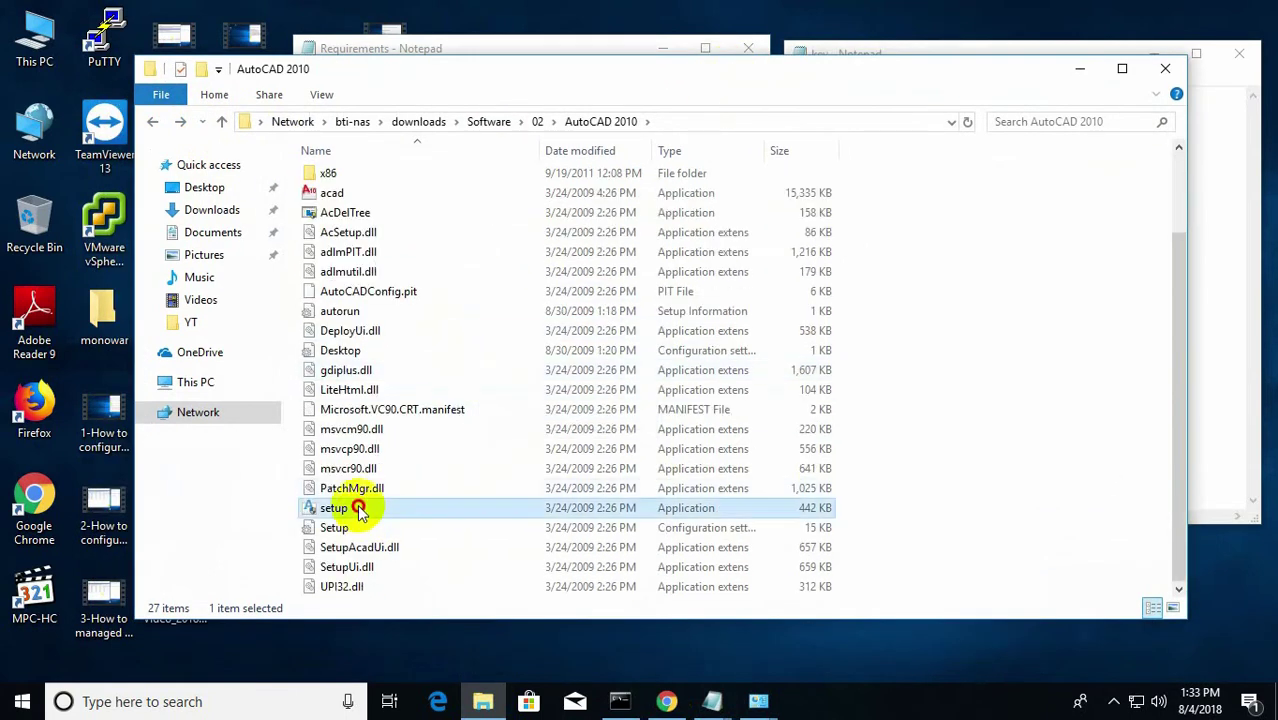
double_click(399, 508)
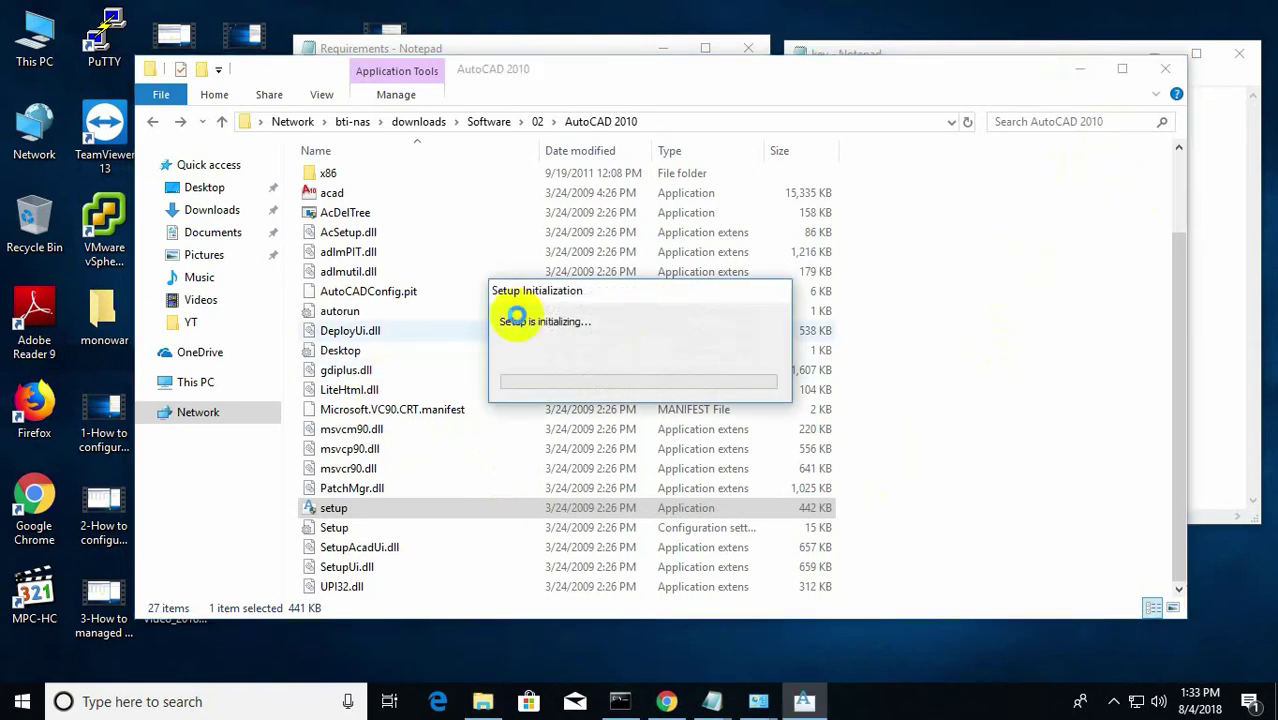
Minimize Explorer and select the serial number text in the key note while setup initializes.
left_click(1080, 80)
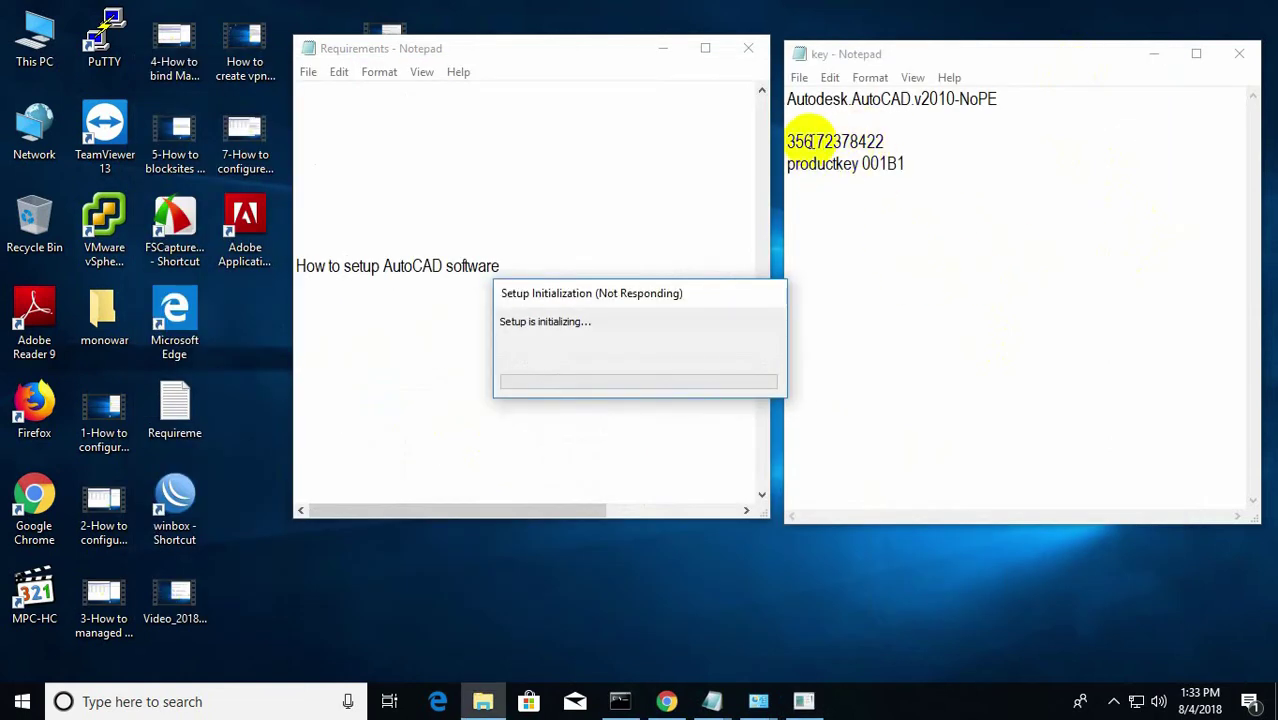
left_click_drag(813, 141, 897, 164)
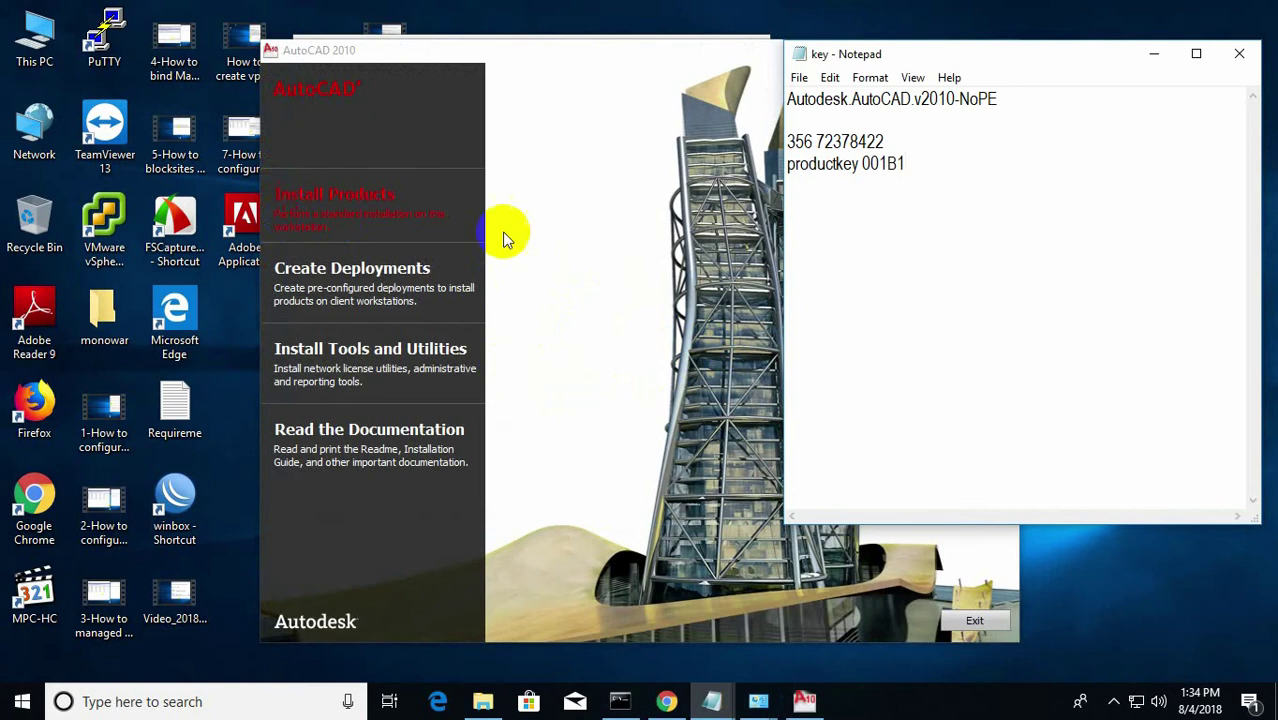
Choose Install Products with AutoCAD 2010 selected and accept the licence agreement.
left_click(338, 212)
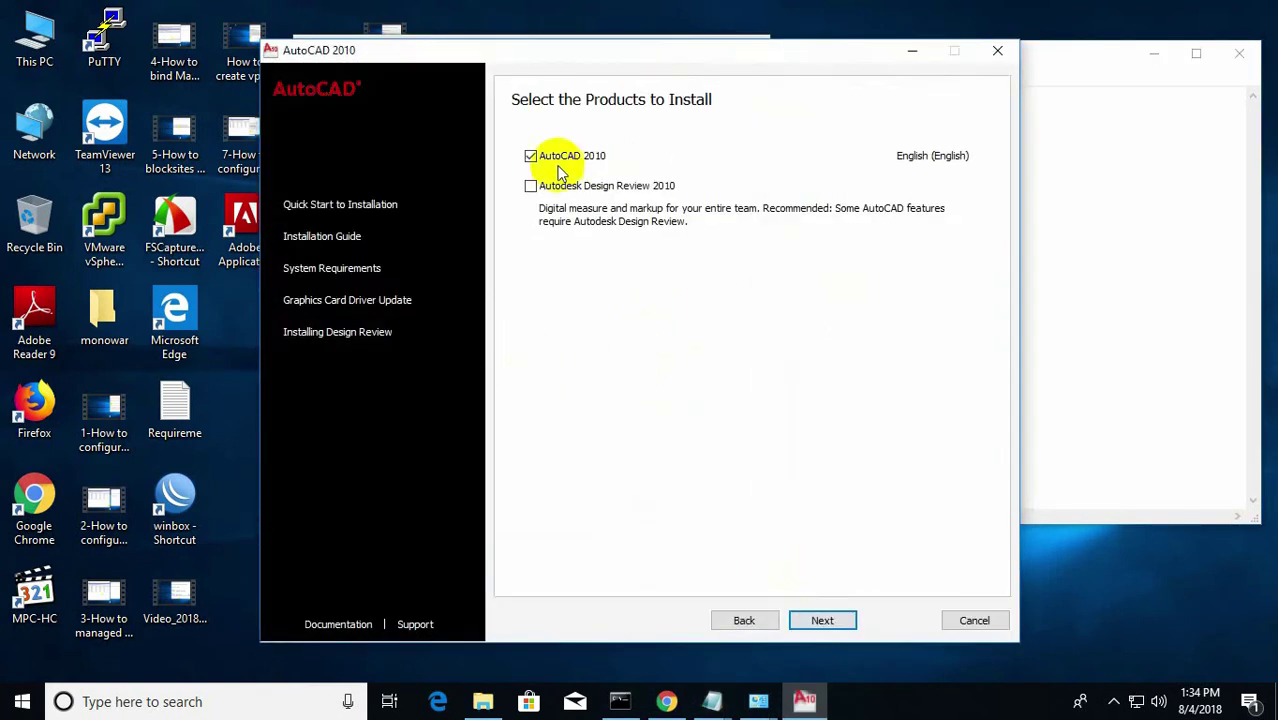
left_click(821, 619)
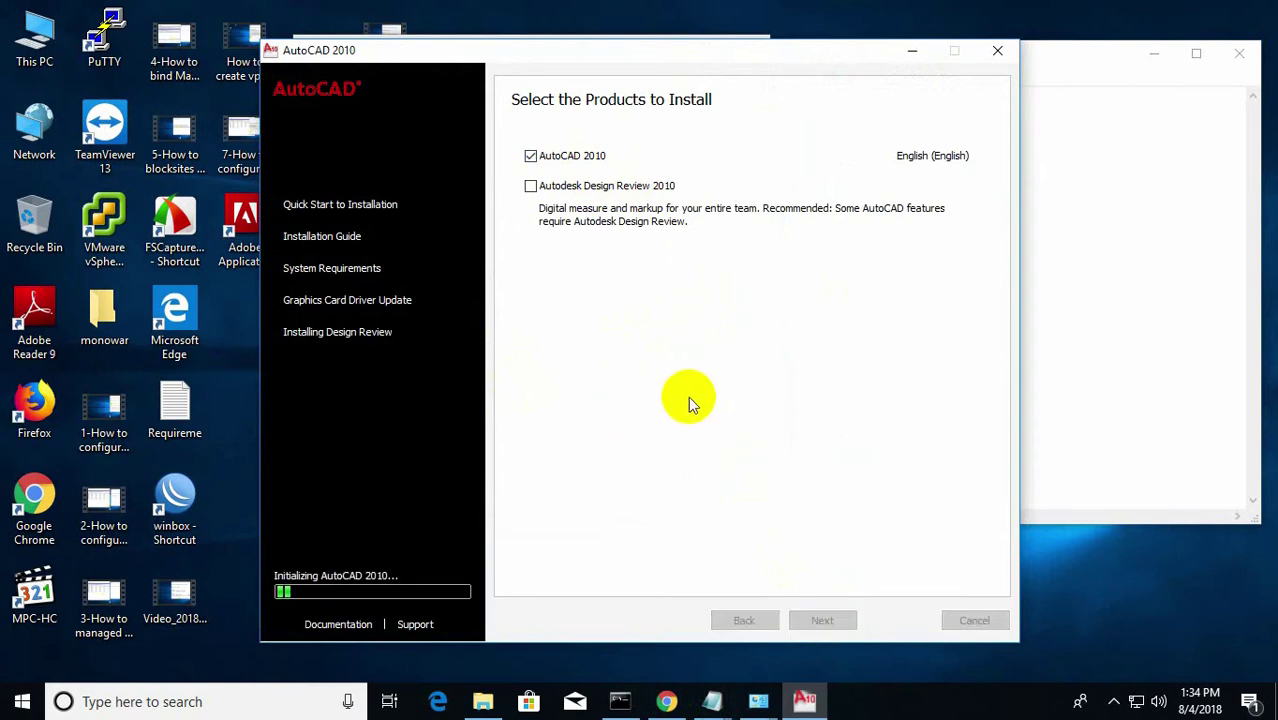
left_click(545, 479)
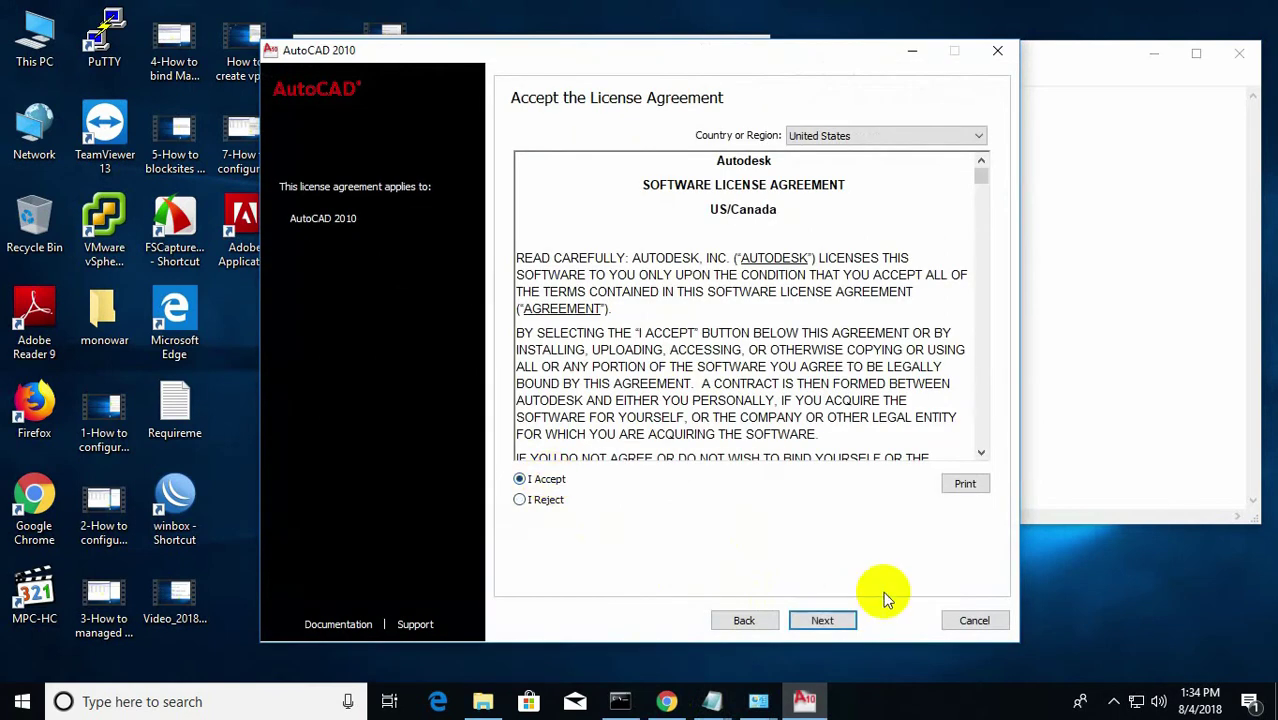
left_click(822, 620)
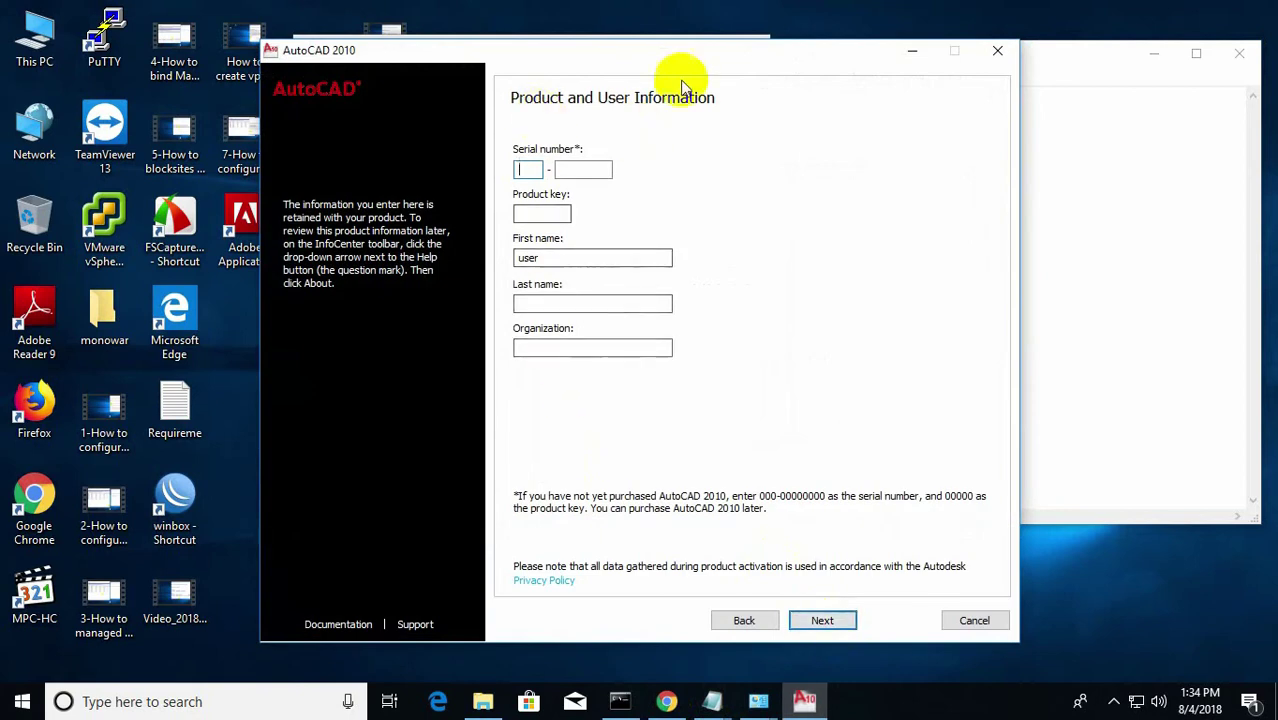
Enter both parts of the serial number from the key note into the Serial number boxes.
left_click_drag(683, 88, 536, 126)
left_click(1047, 63)
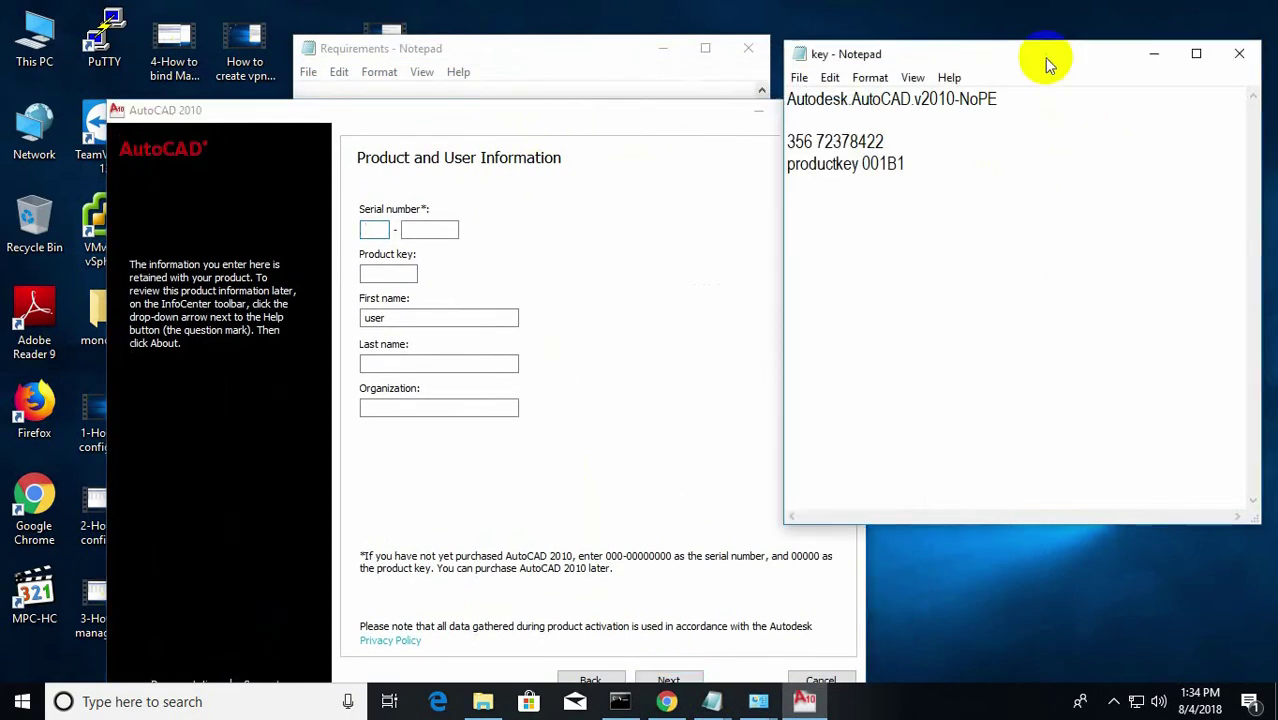
left_click_drag(1044, 57, 1100, 102)
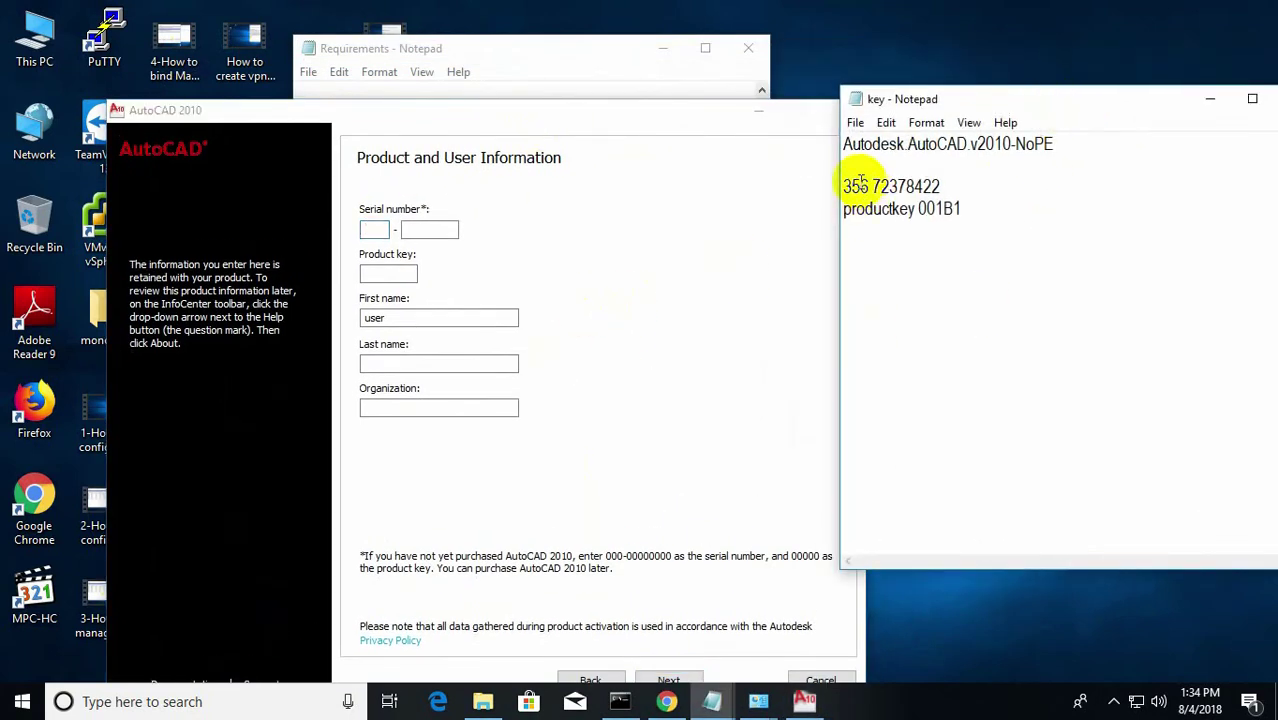
left_click(372, 231)
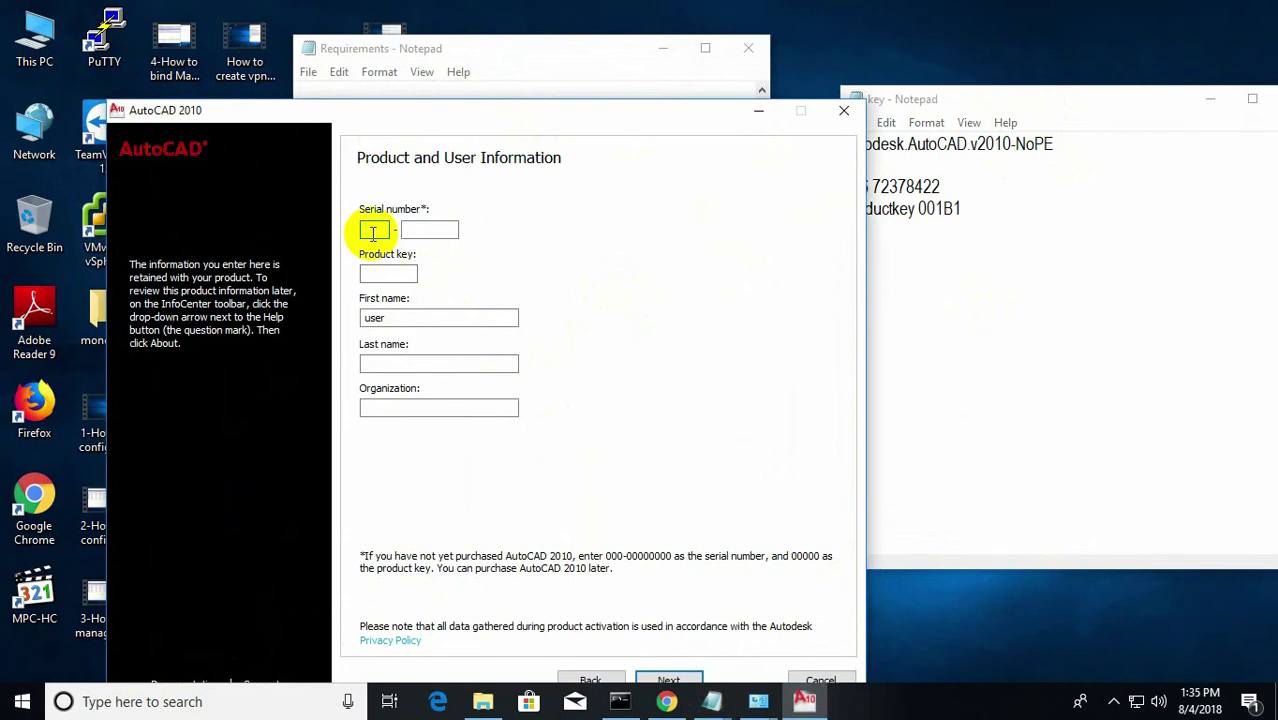
type("356")
left_click(847, 178)
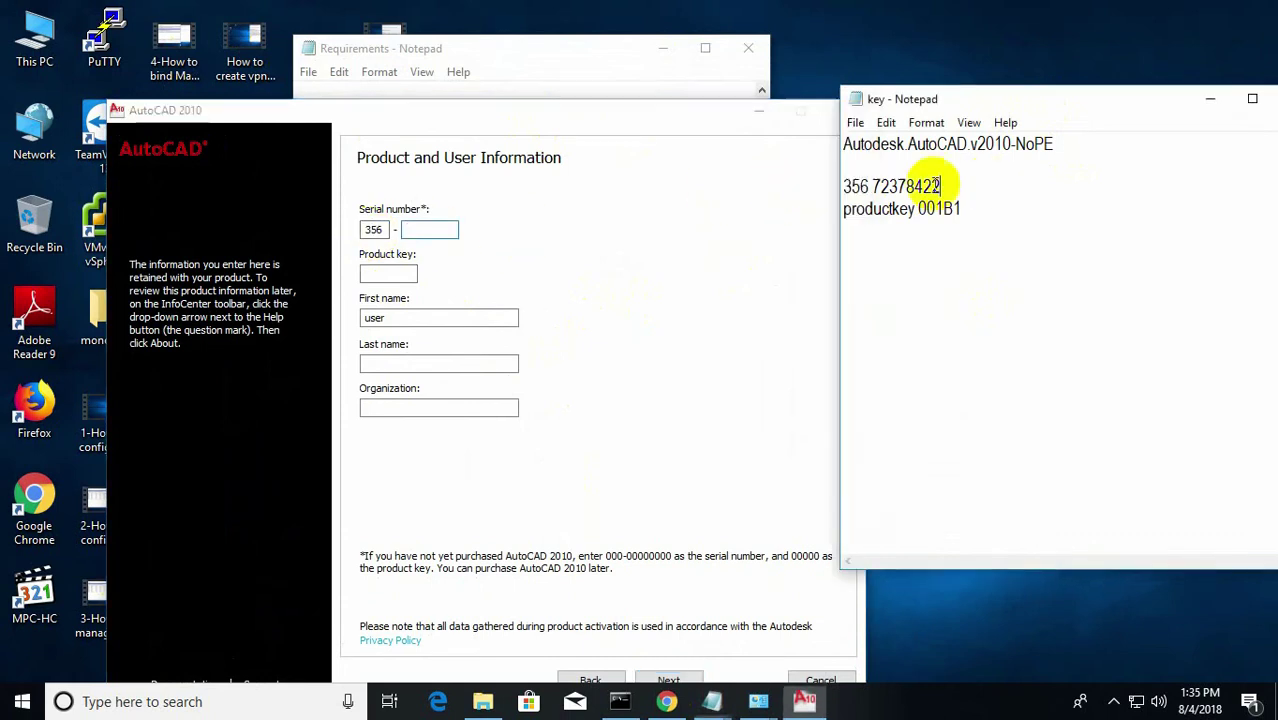
left_click_drag(873, 186, 941, 188)
key("ctrl+c")
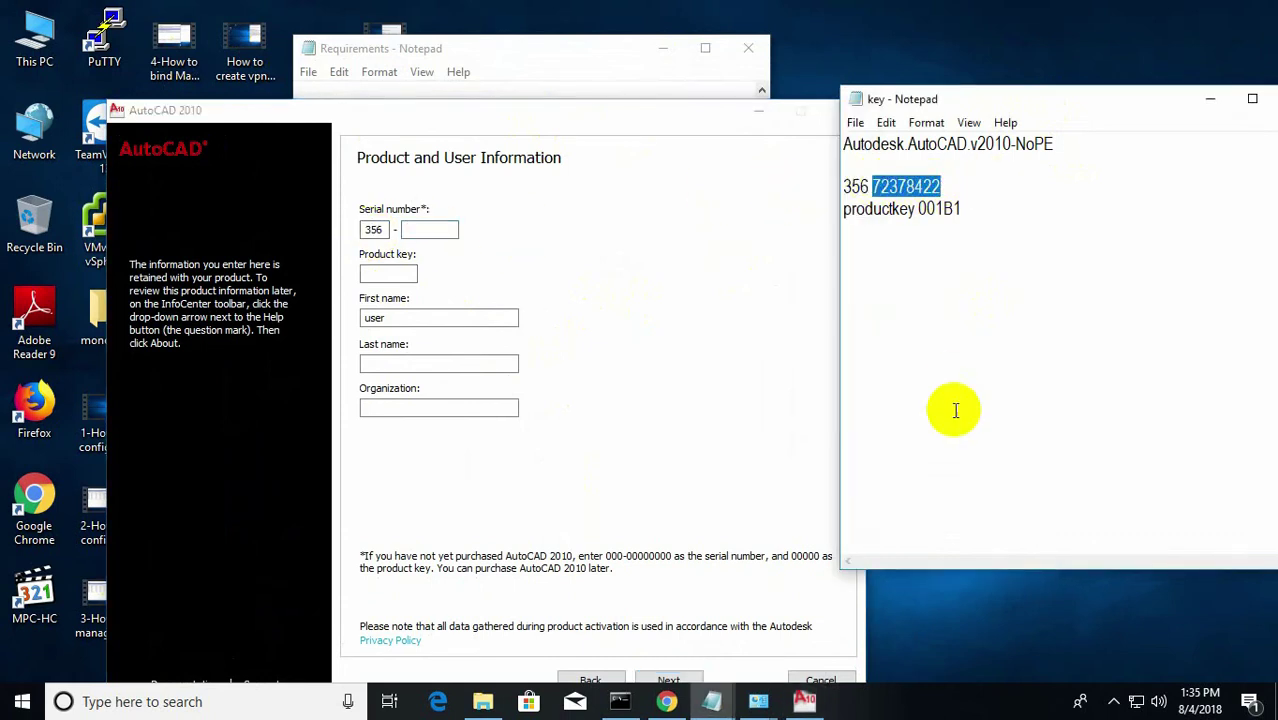
left_click(424, 231)
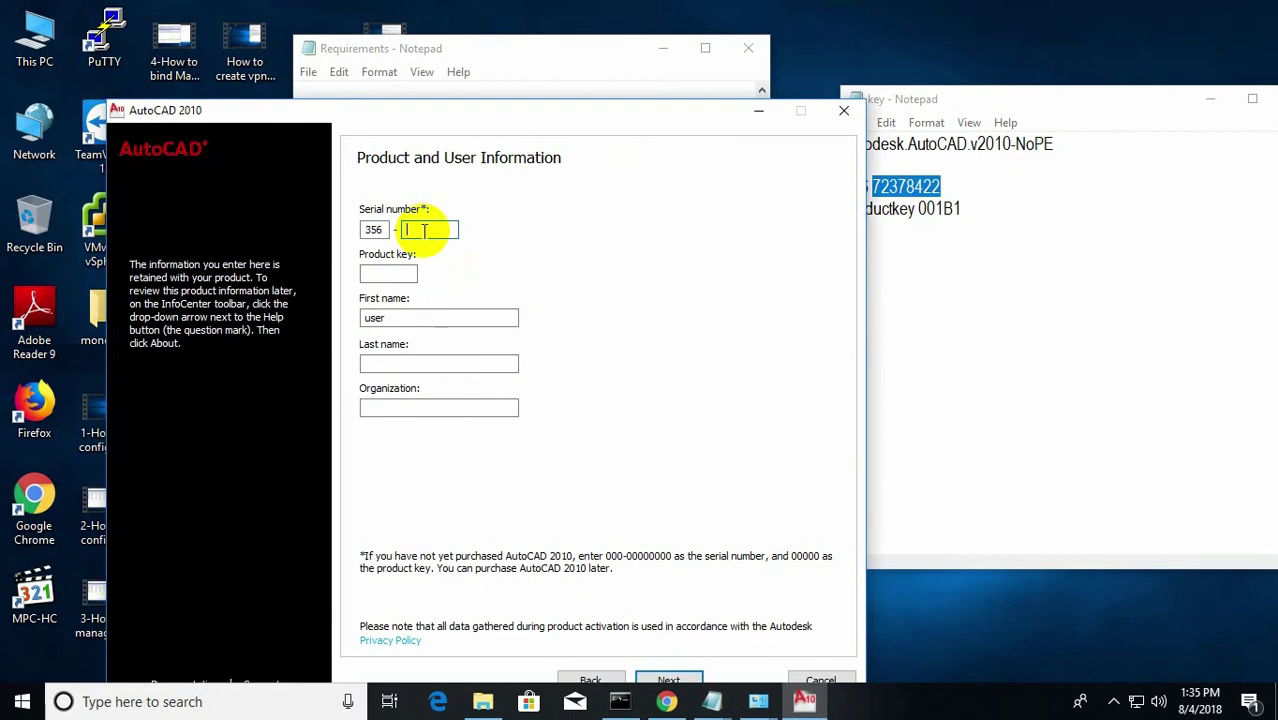
key("ctrl+v")
Paste the product key from the key note and fill in the last name and organization.
left_click(915, 212)
left_click_drag(918, 209, 973, 207)
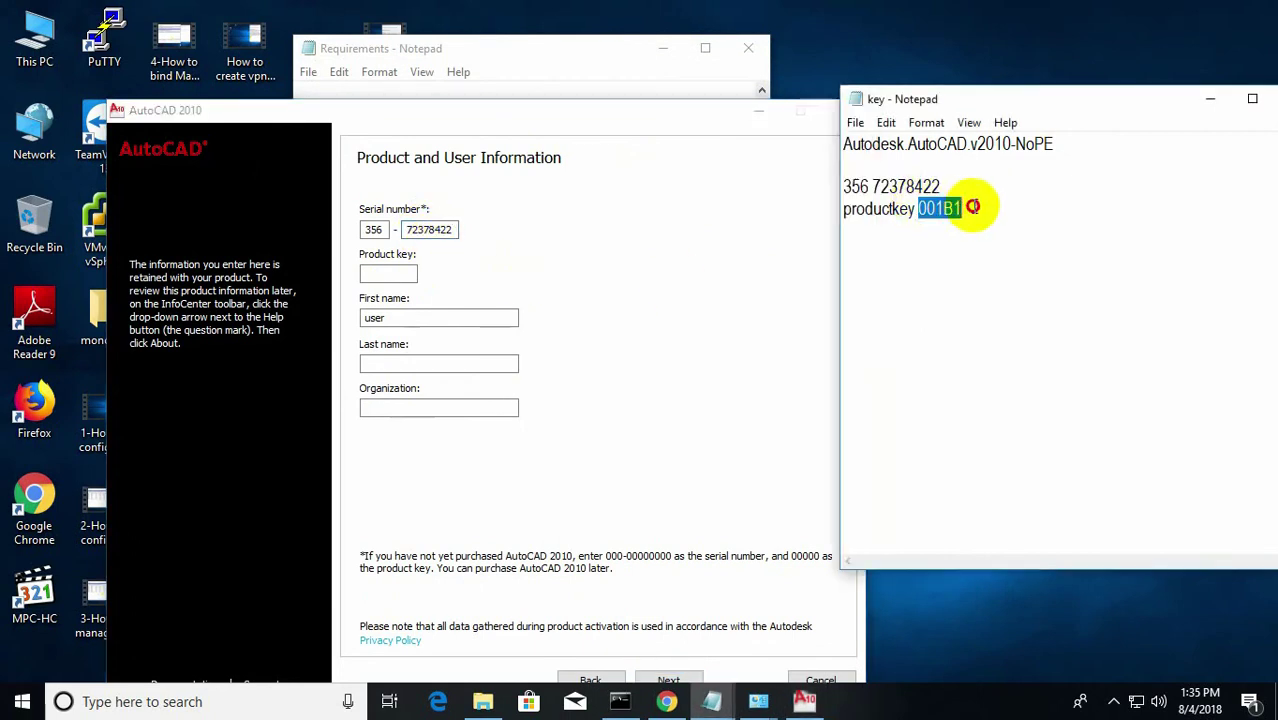
left_click(399, 276)
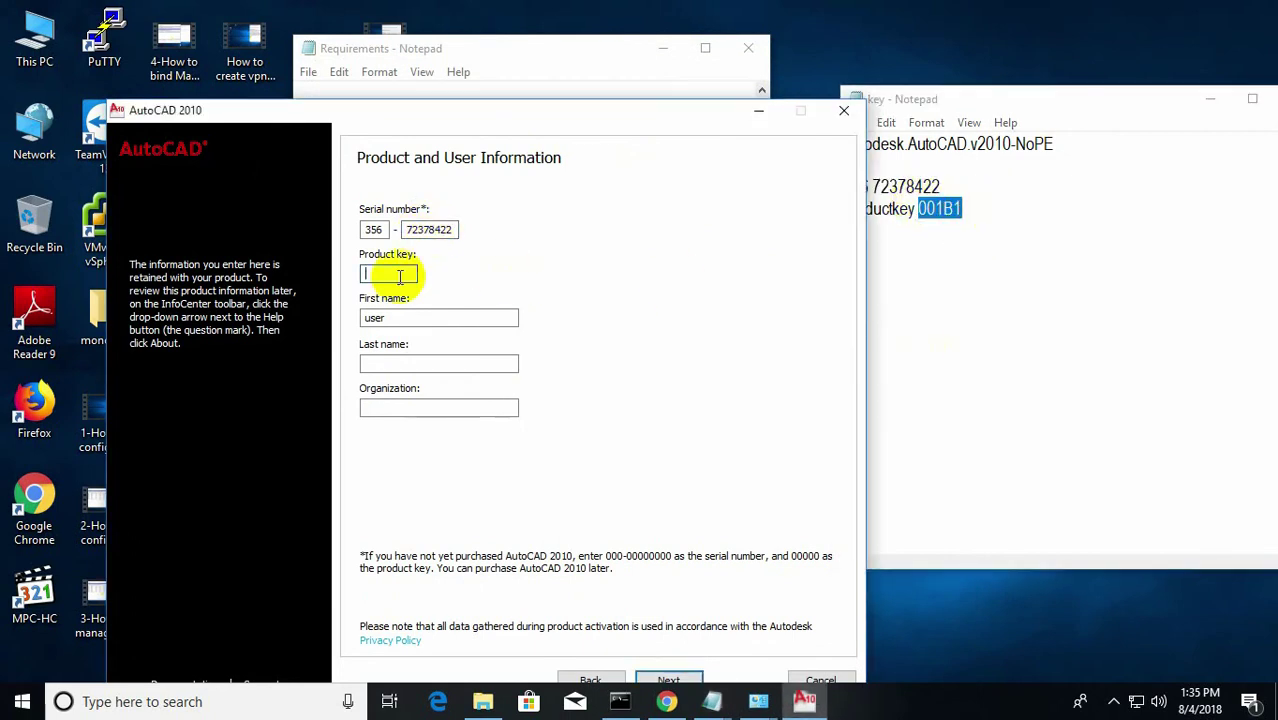
key("ctrl+v")
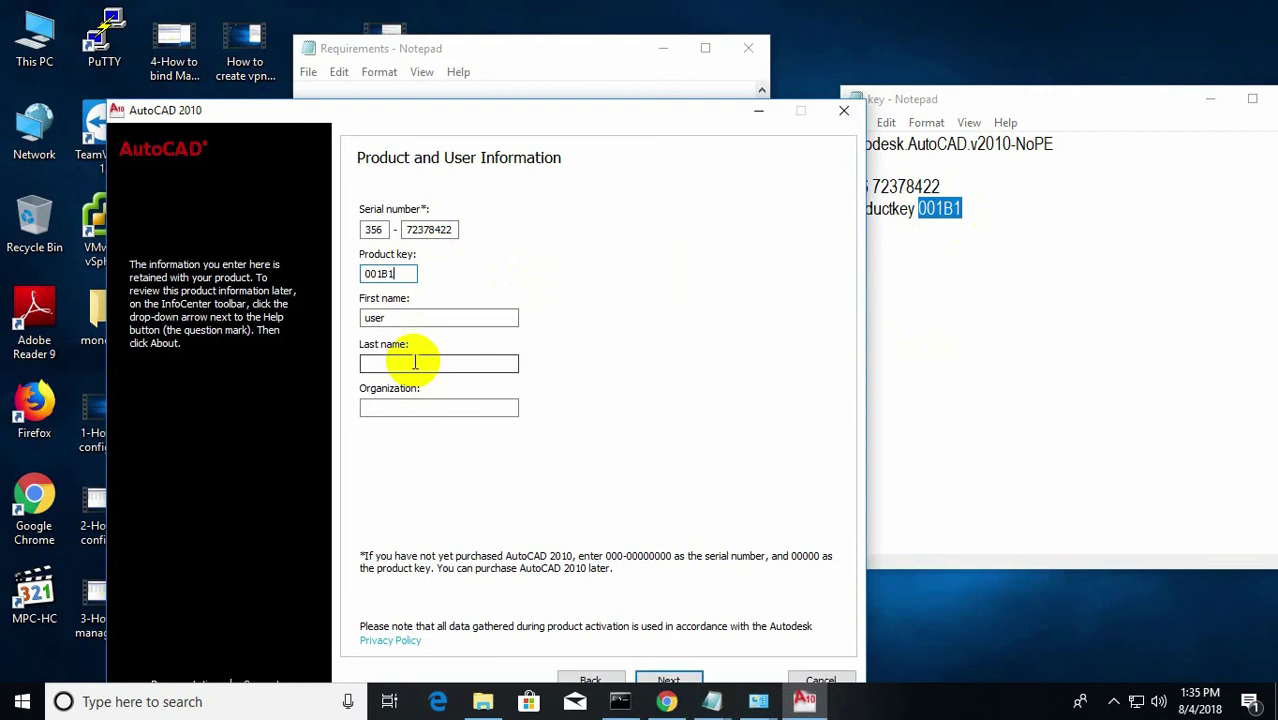
left_click(414, 362)
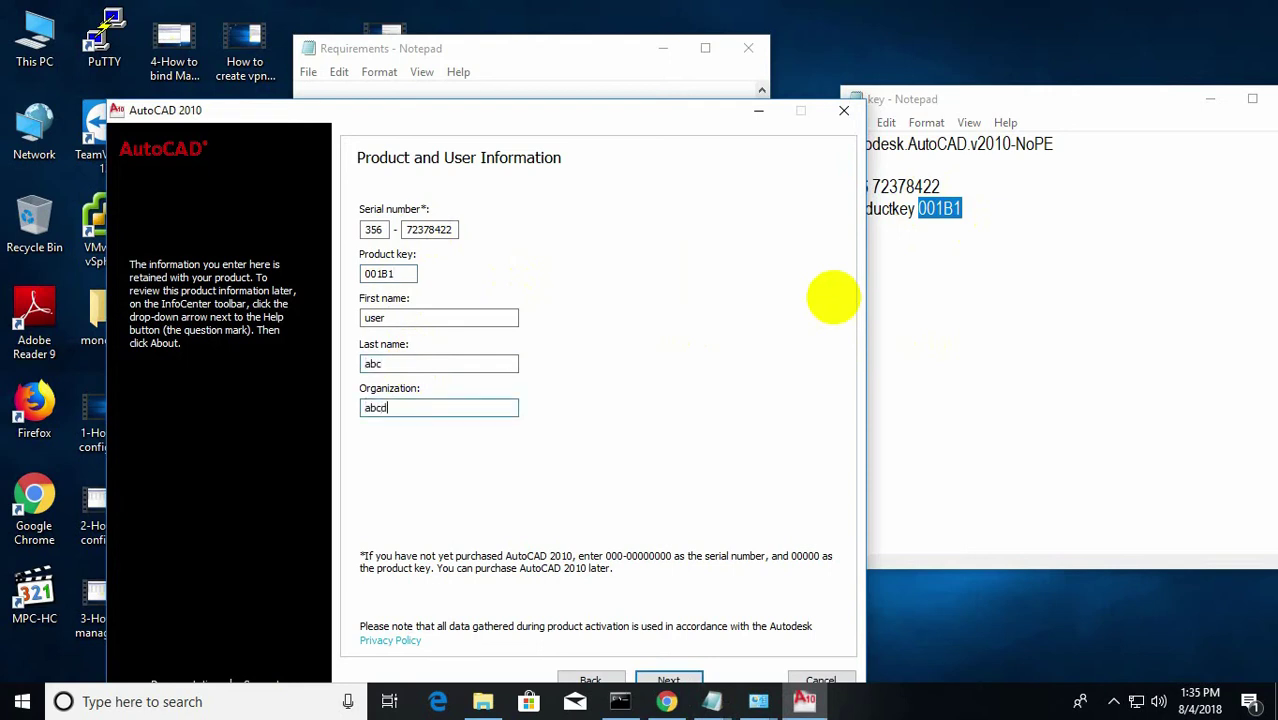
left_click_drag(622, 114, 612, 79)
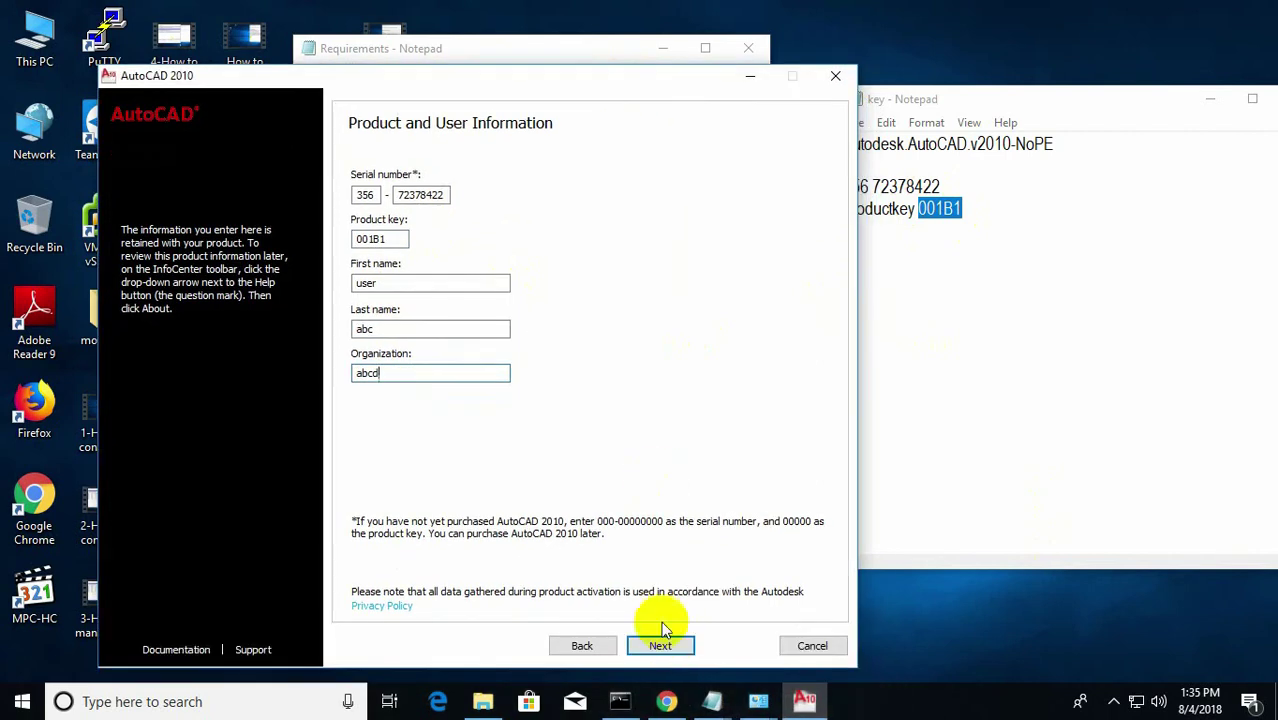
Accept the user details, review the configuration and install with the default settings.
left_click(664, 645)
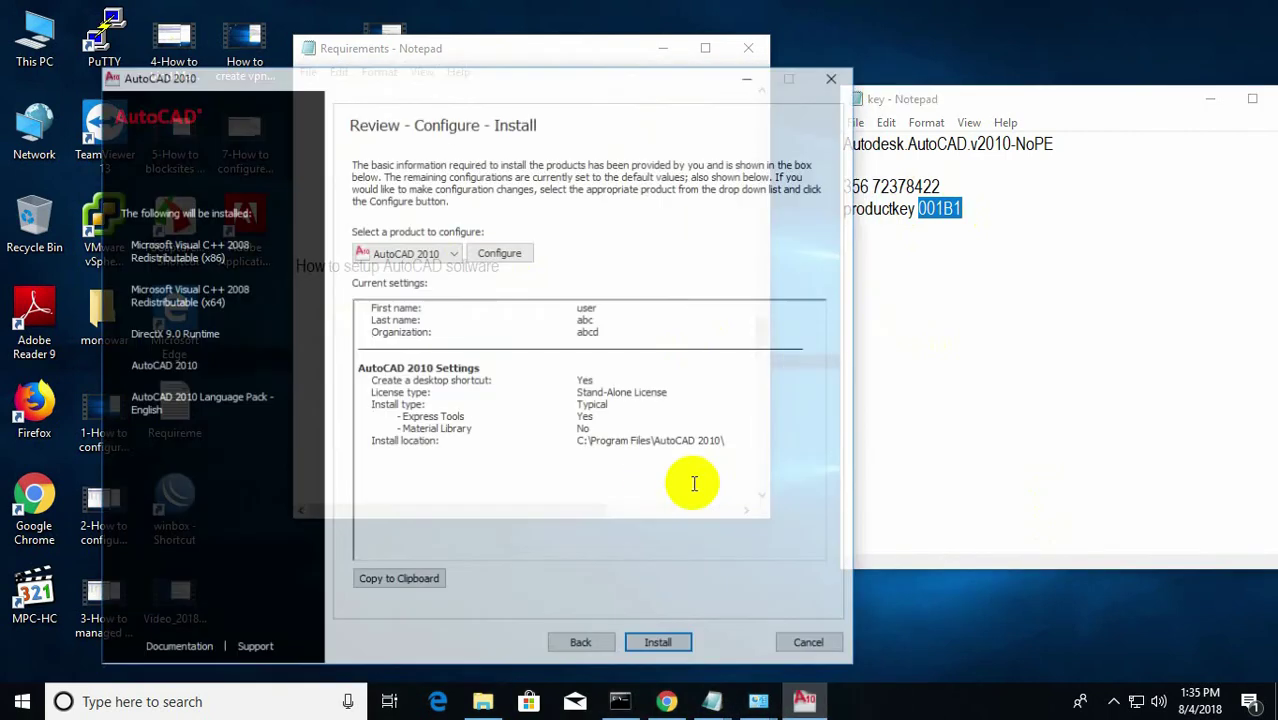
left_click(659, 645)
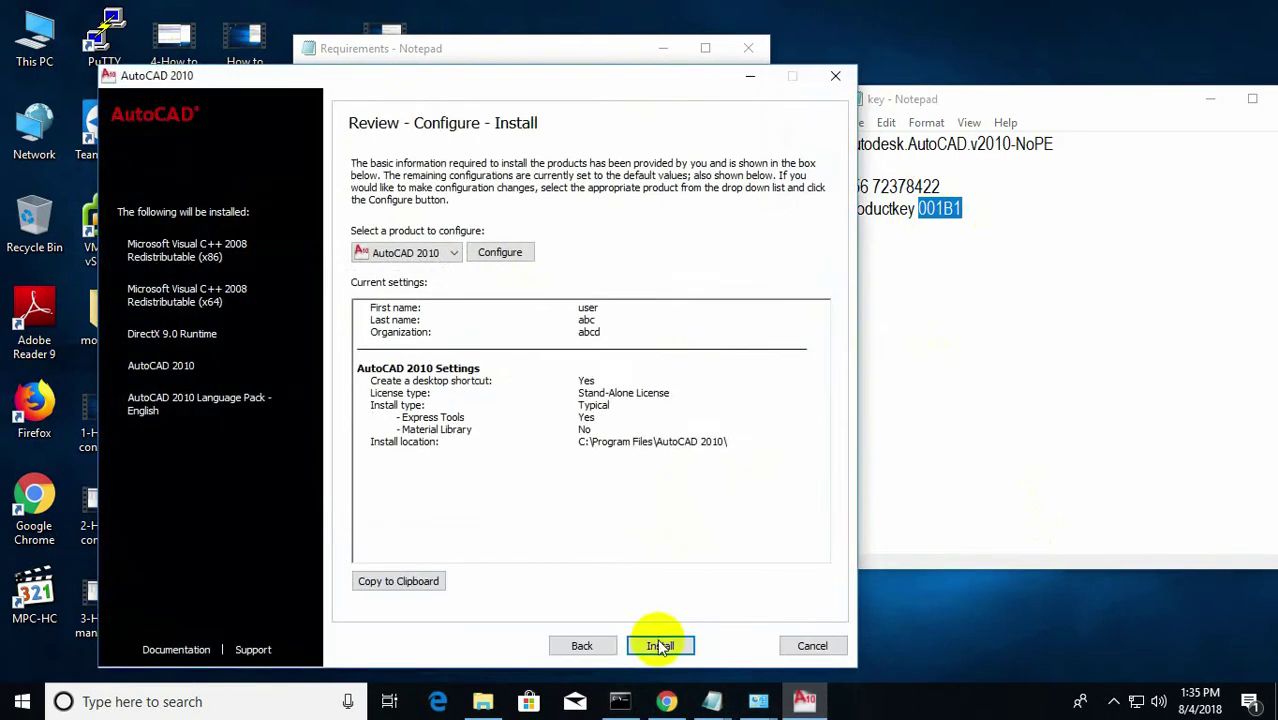
left_click(708, 428)
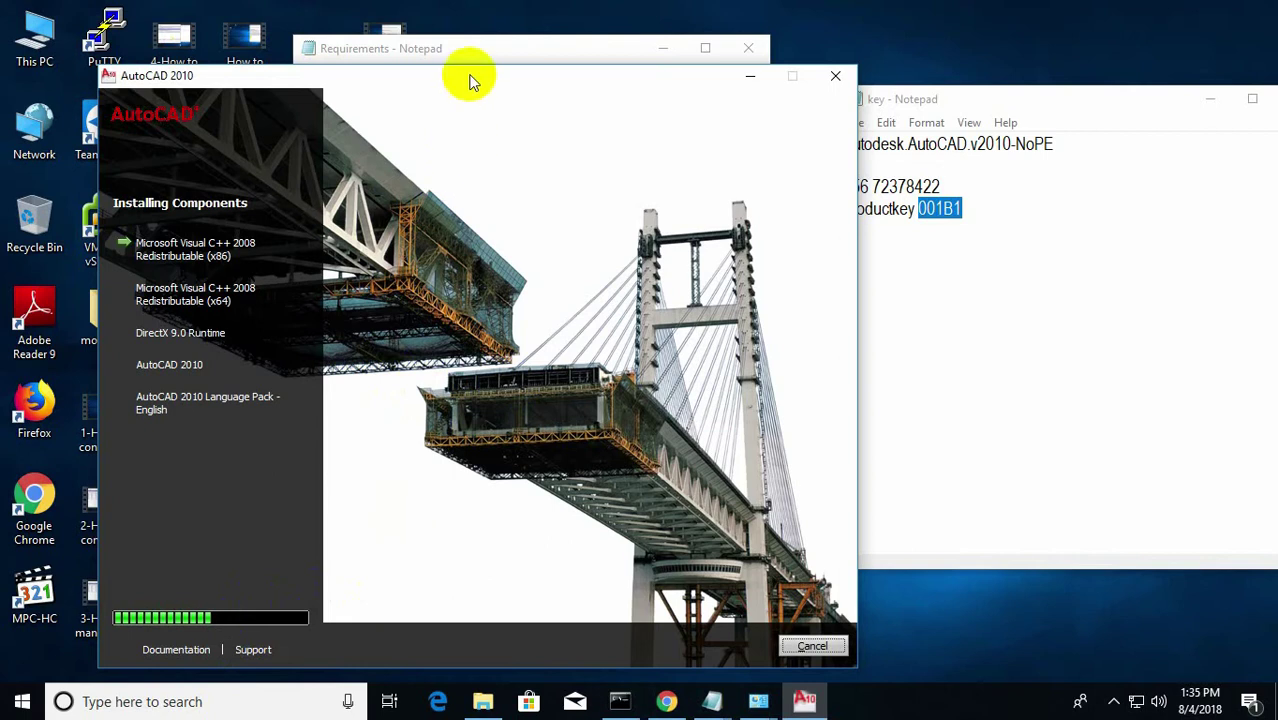
Nudge the installer window higher while Visual C++ and DirectX install.
left_click_drag(474, 75, 470, 40)
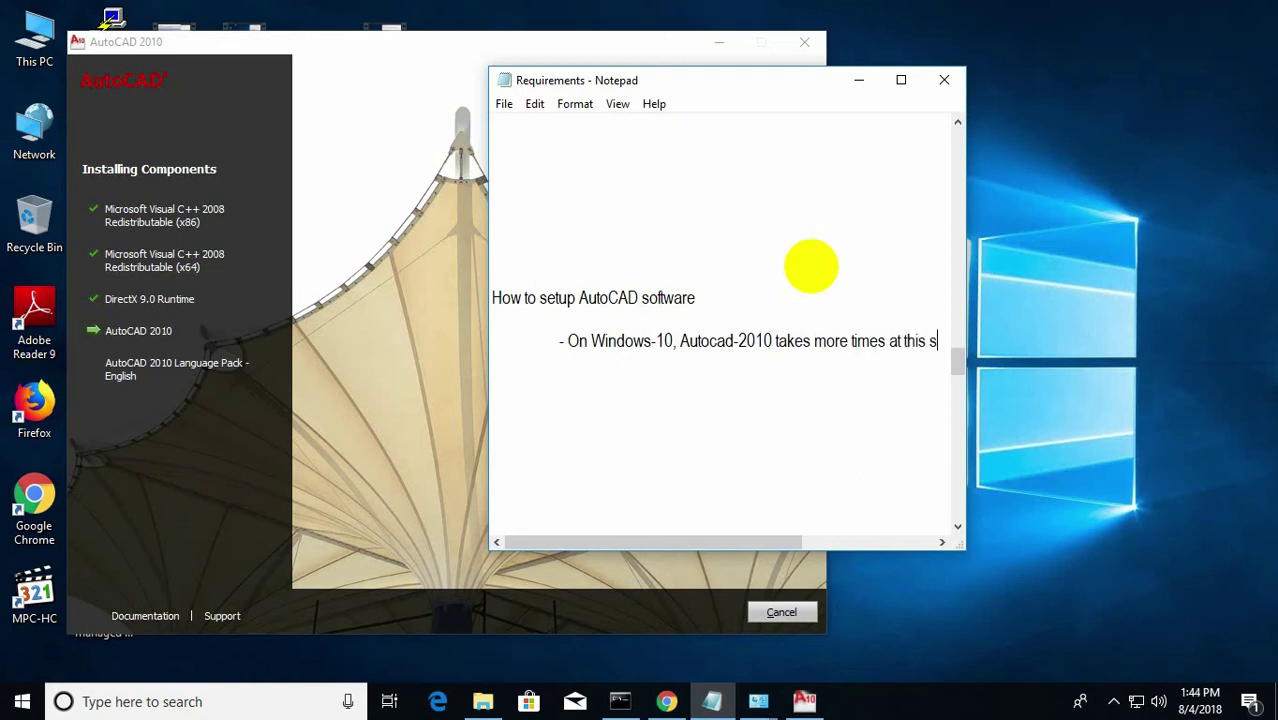
Finish the word 'stage' in the Requirements note and scroll the Notepad view left.
type("tage")
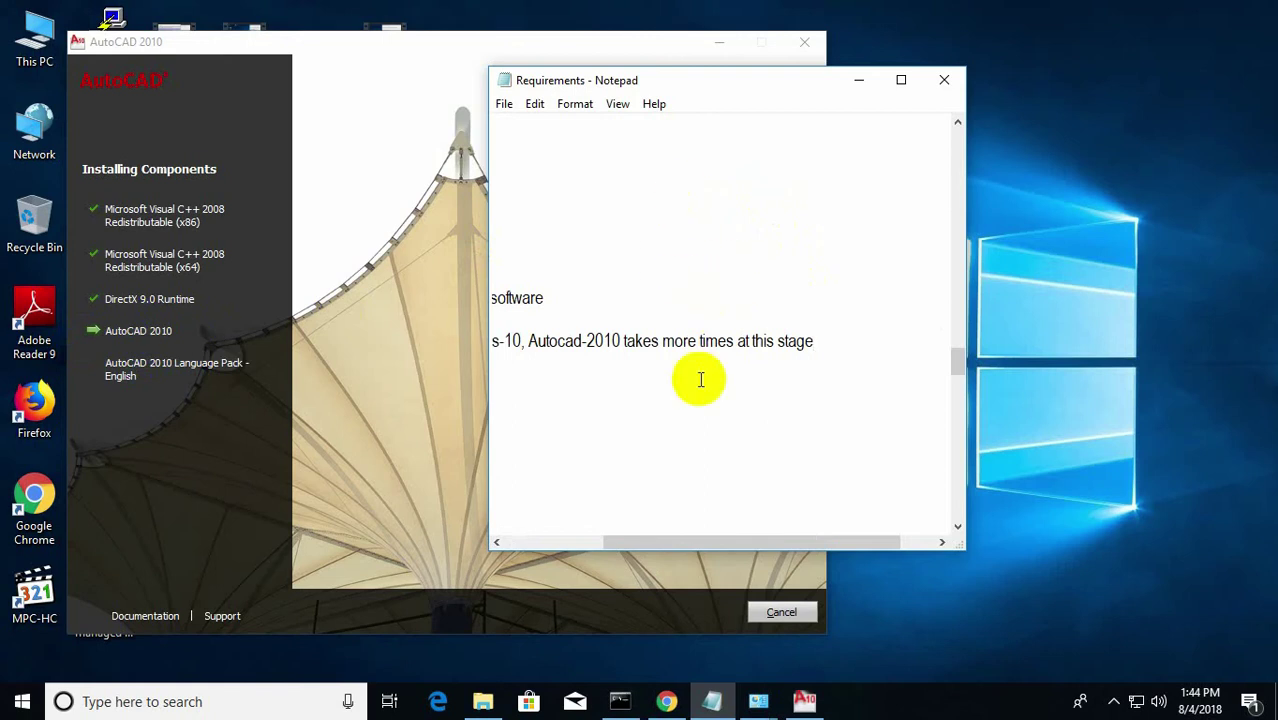
left_click_drag(648, 539, 601, 544)
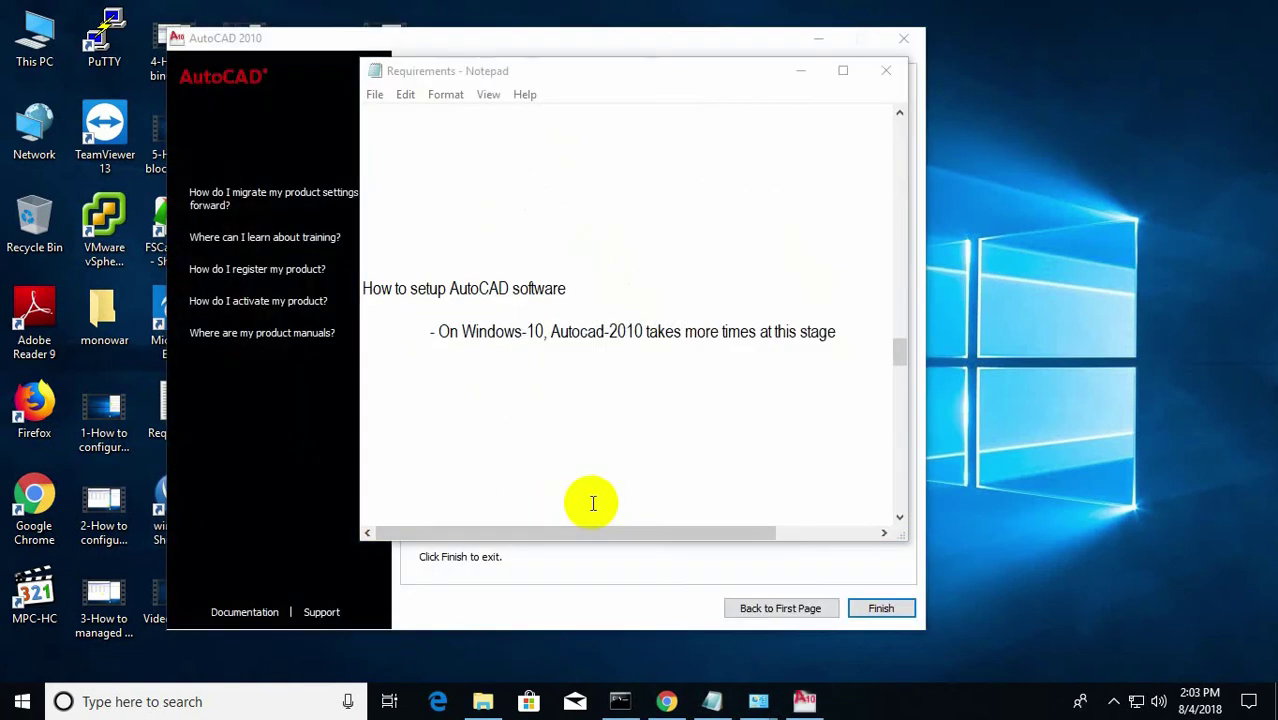
Close AutoCAD 2010 Setup from its Installation Complete page with Finish.
left_click(670, 594)
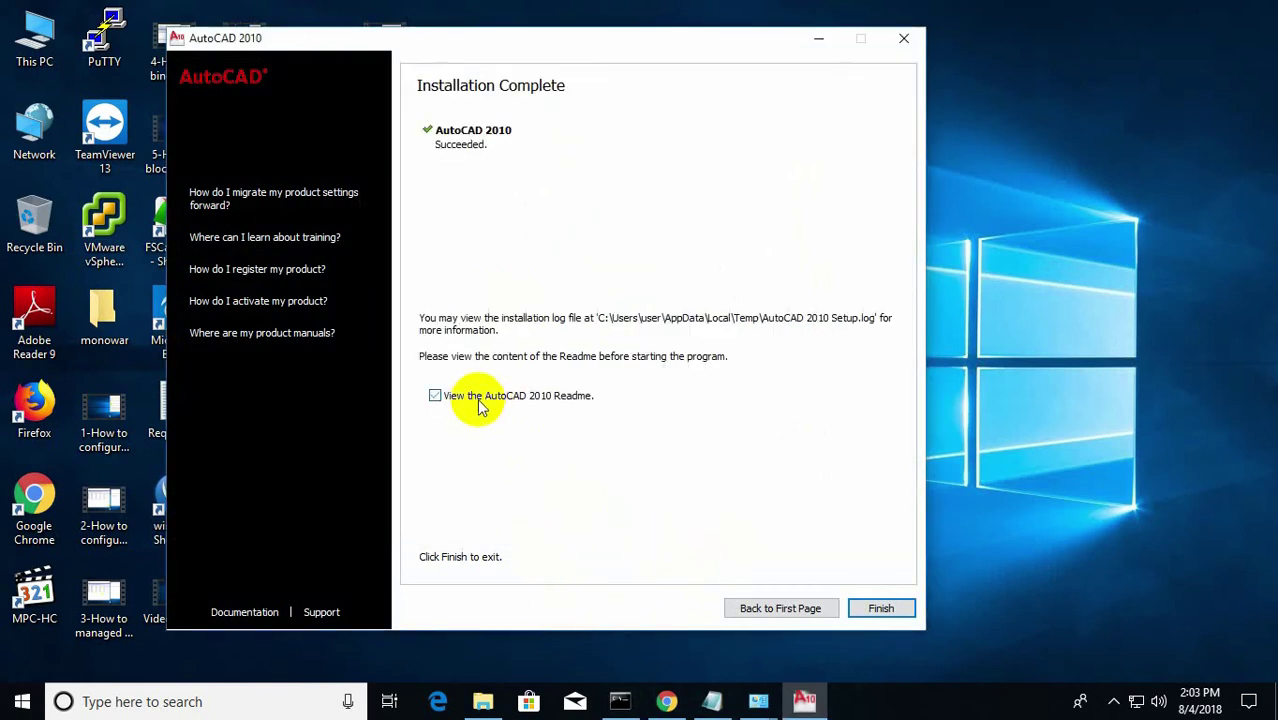
left_click(881, 608)
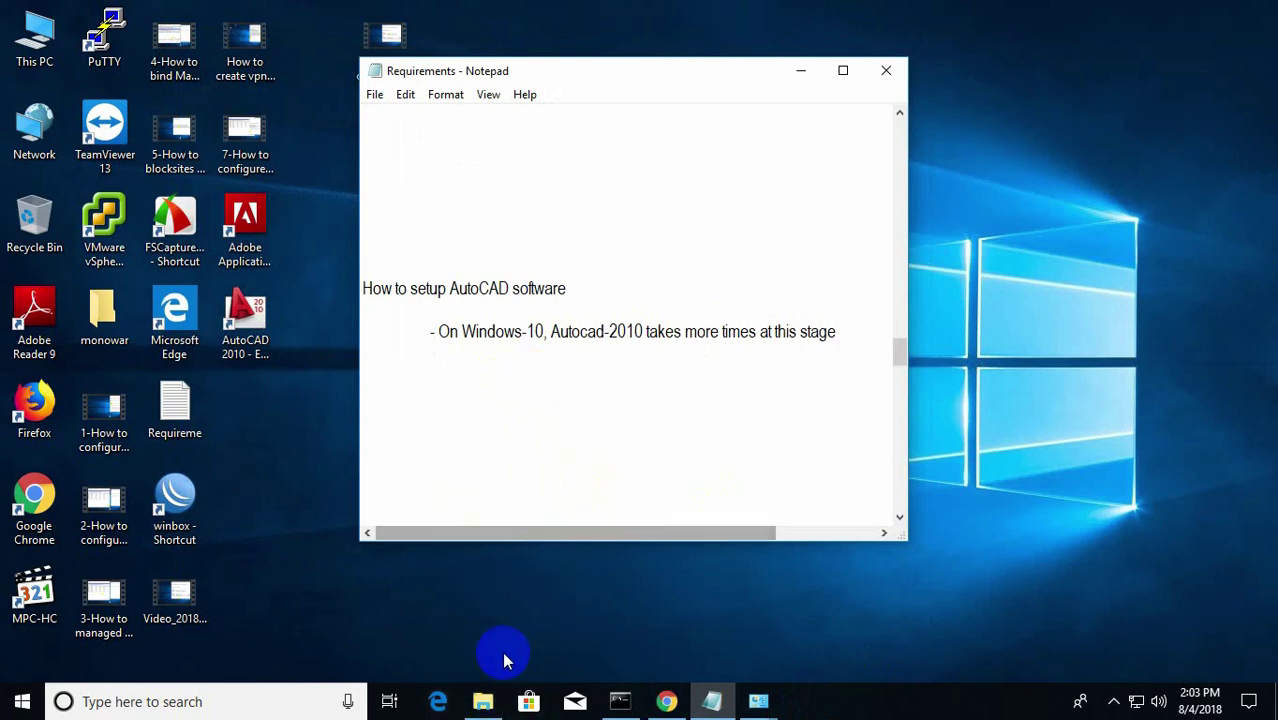
In File Explorer, go up one level and open the AutoCAD 2010 crack folder.
left_click(483, 704)
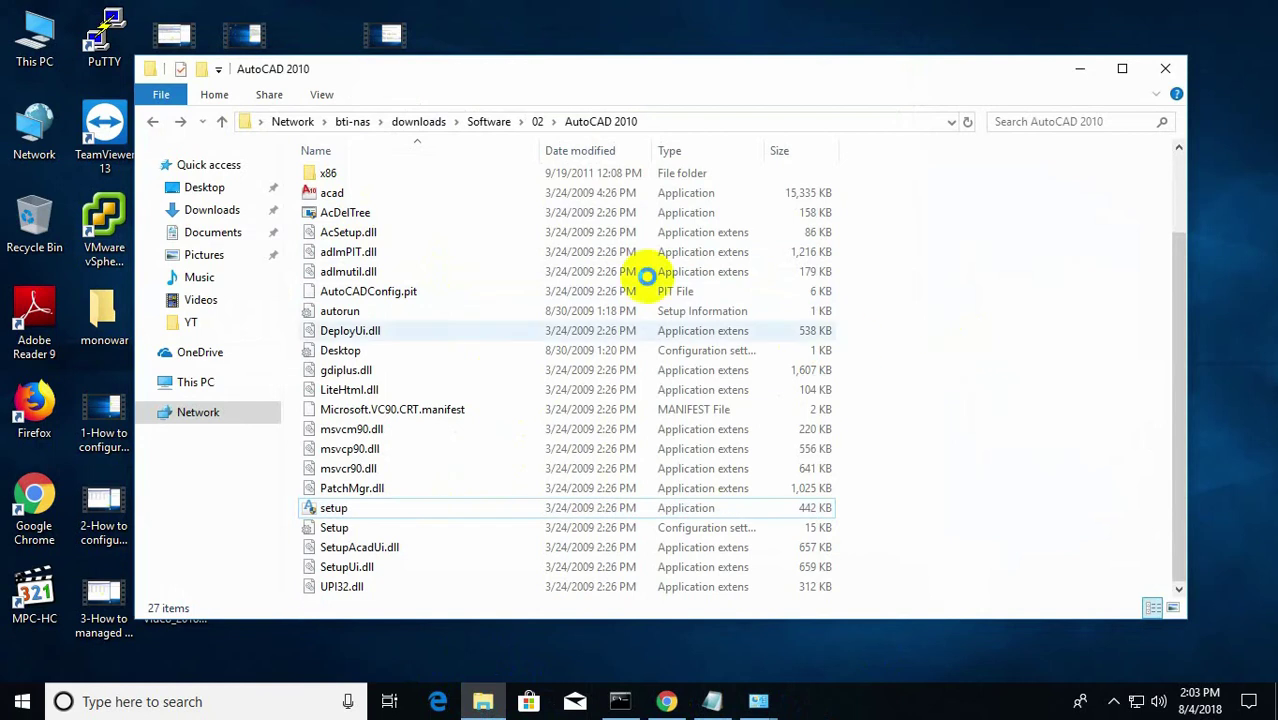
key("BackSpace")
double_click(398, 376)
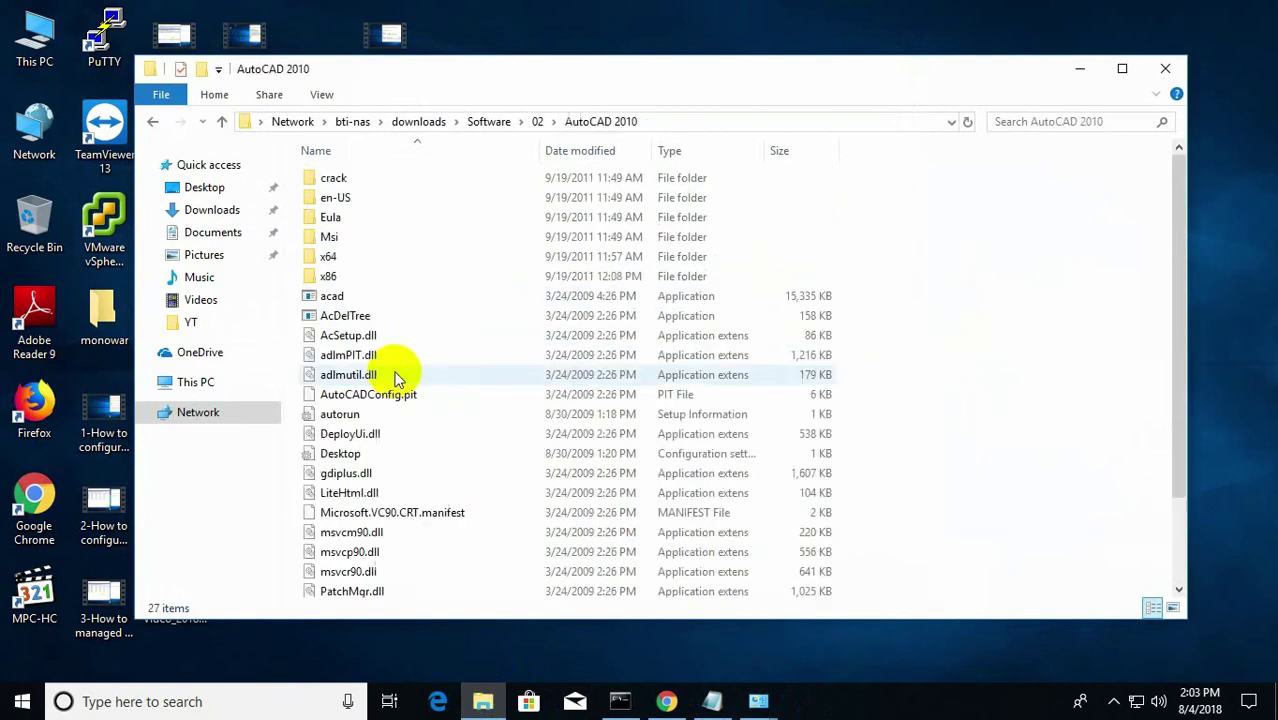
double_click(352, 178)
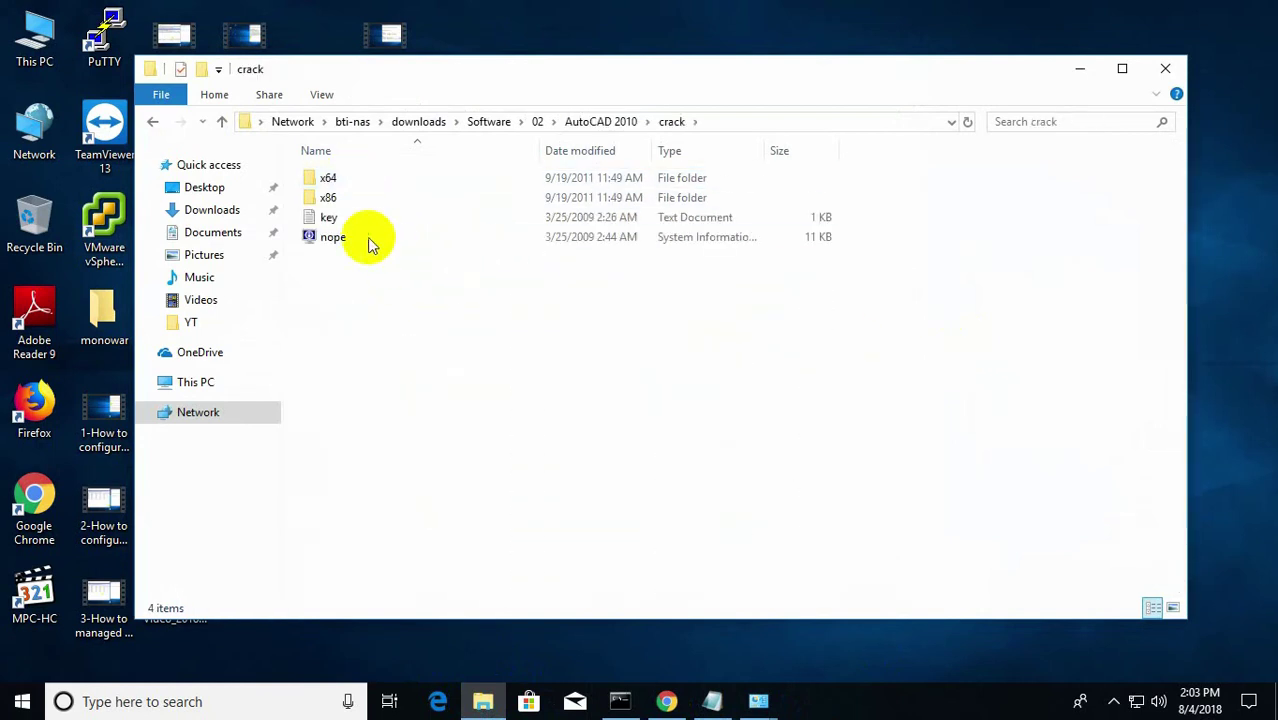
Check This PC's properties to confirm it runs 64-bit Windows 10, then close them.
right_click(50, 60)
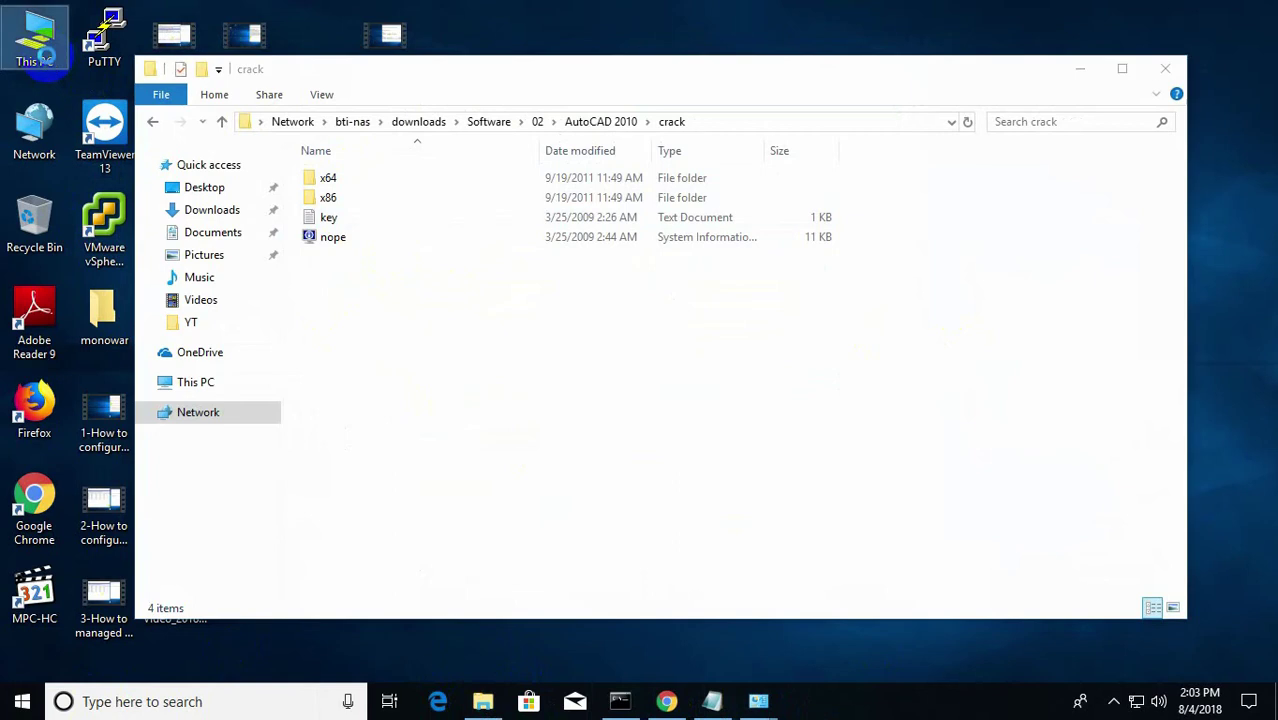
left_click(148, 329)
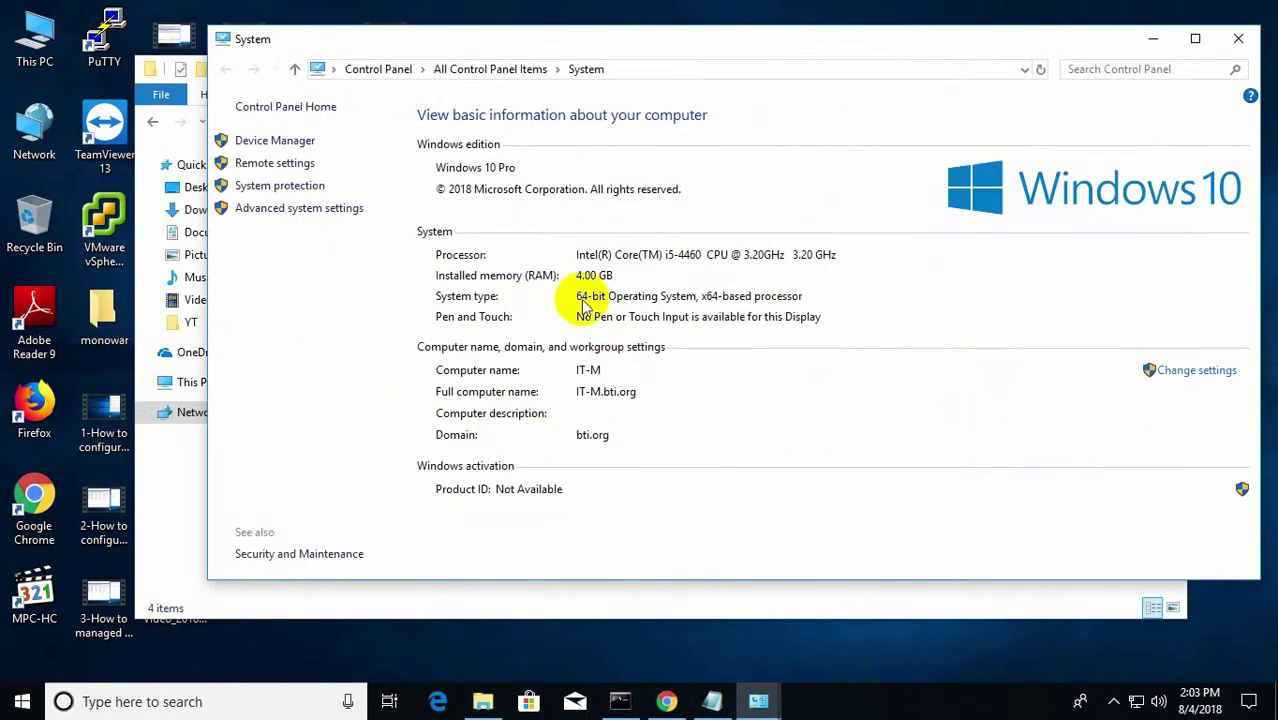
left_click(1239, 40)
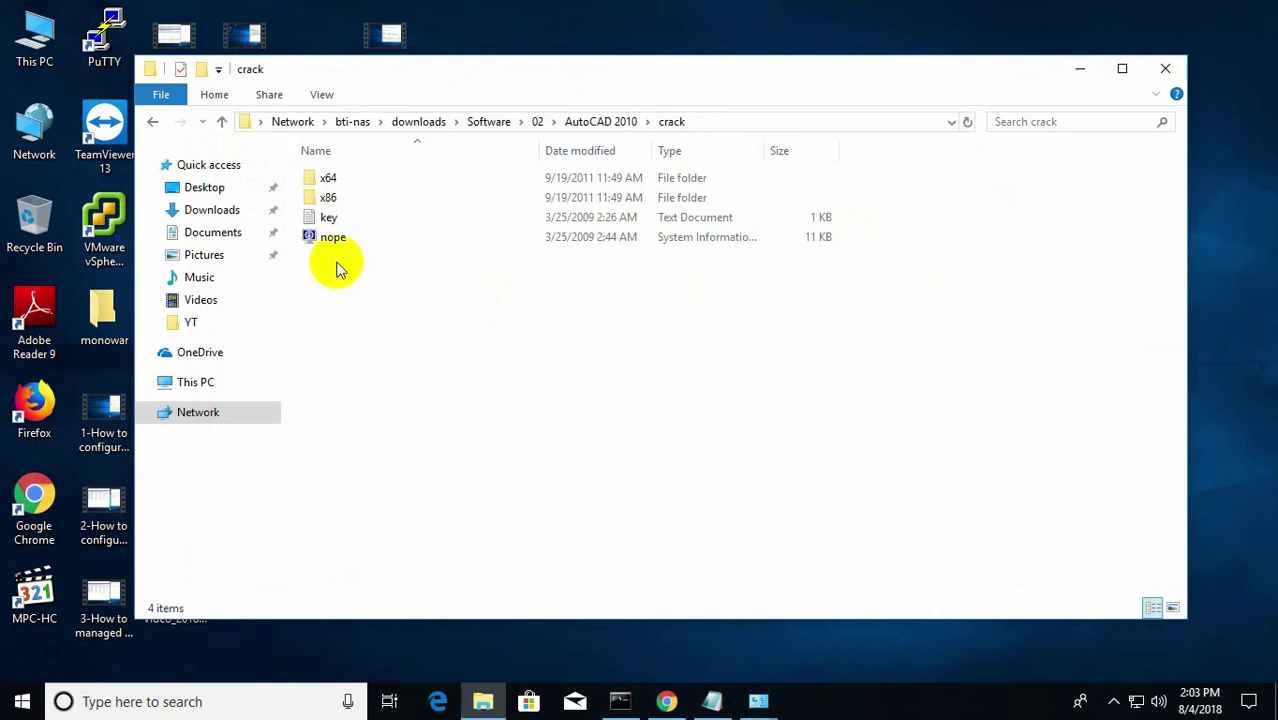
Copy adlmint.dll from the x64 crack folder.
left_click(327, 180)
double_click(327, 181)
left_click(331, 180)
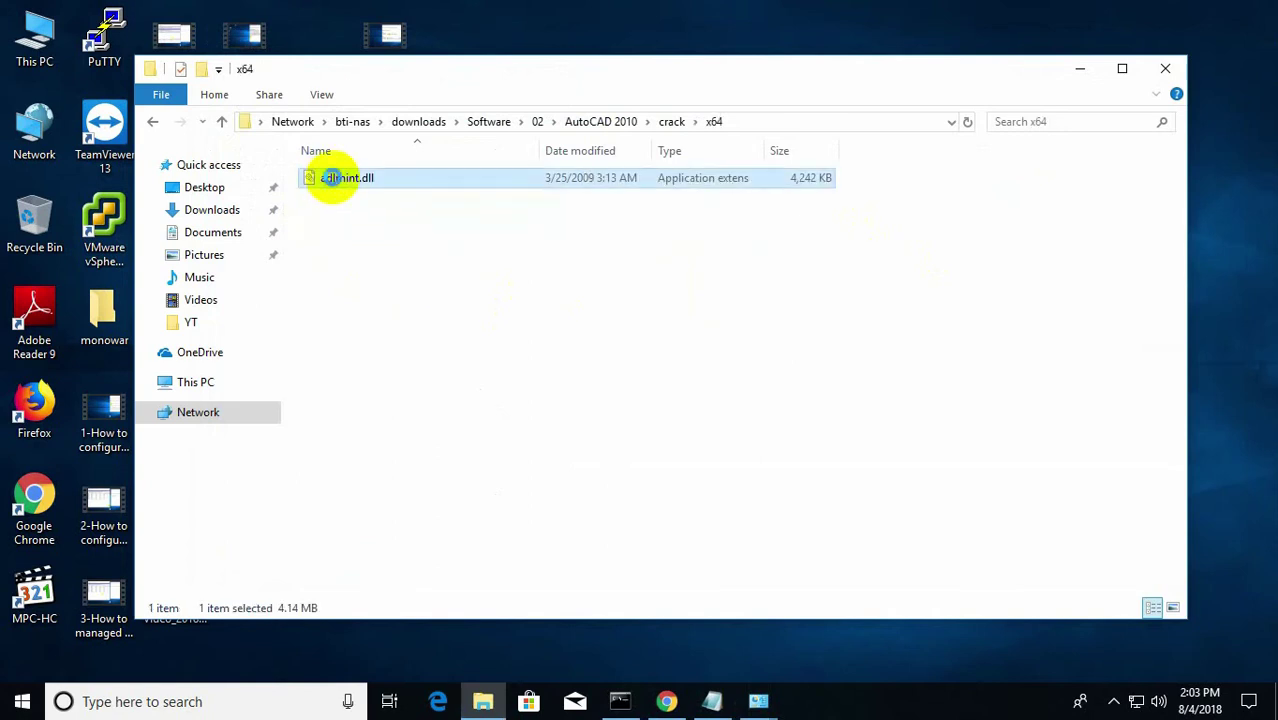
right_click(333, 184)
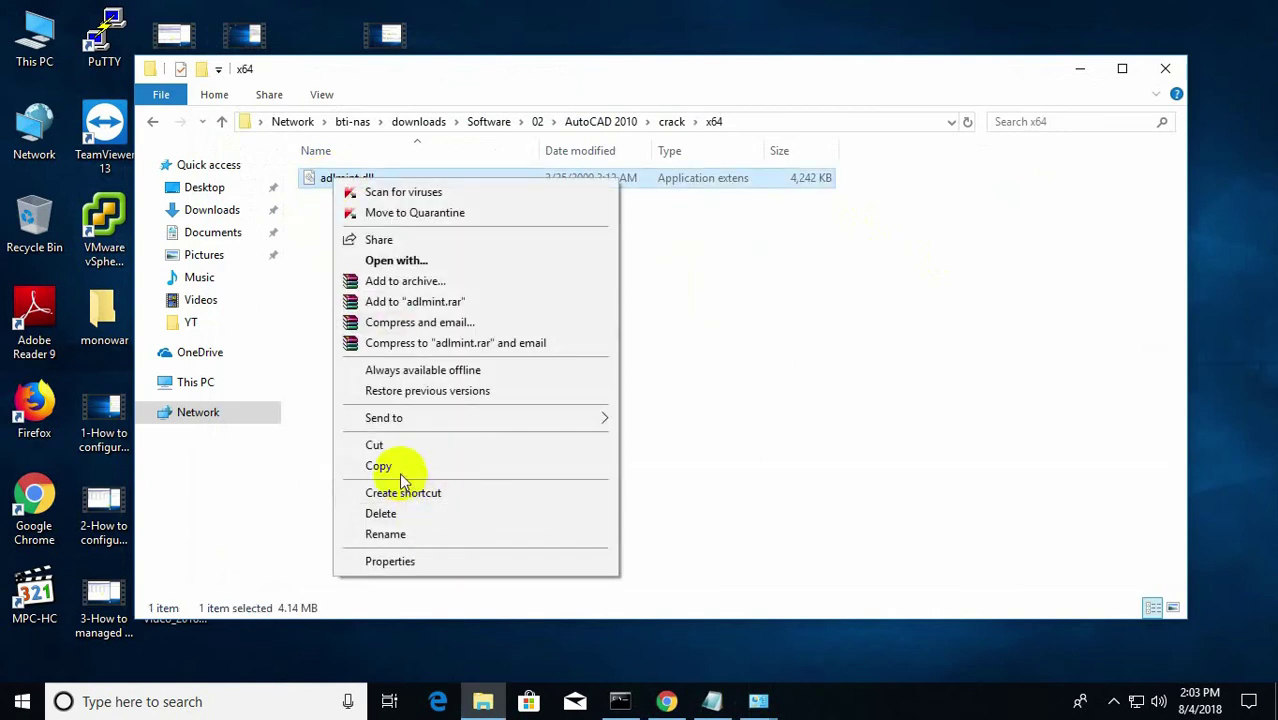
left_click(400, 463)
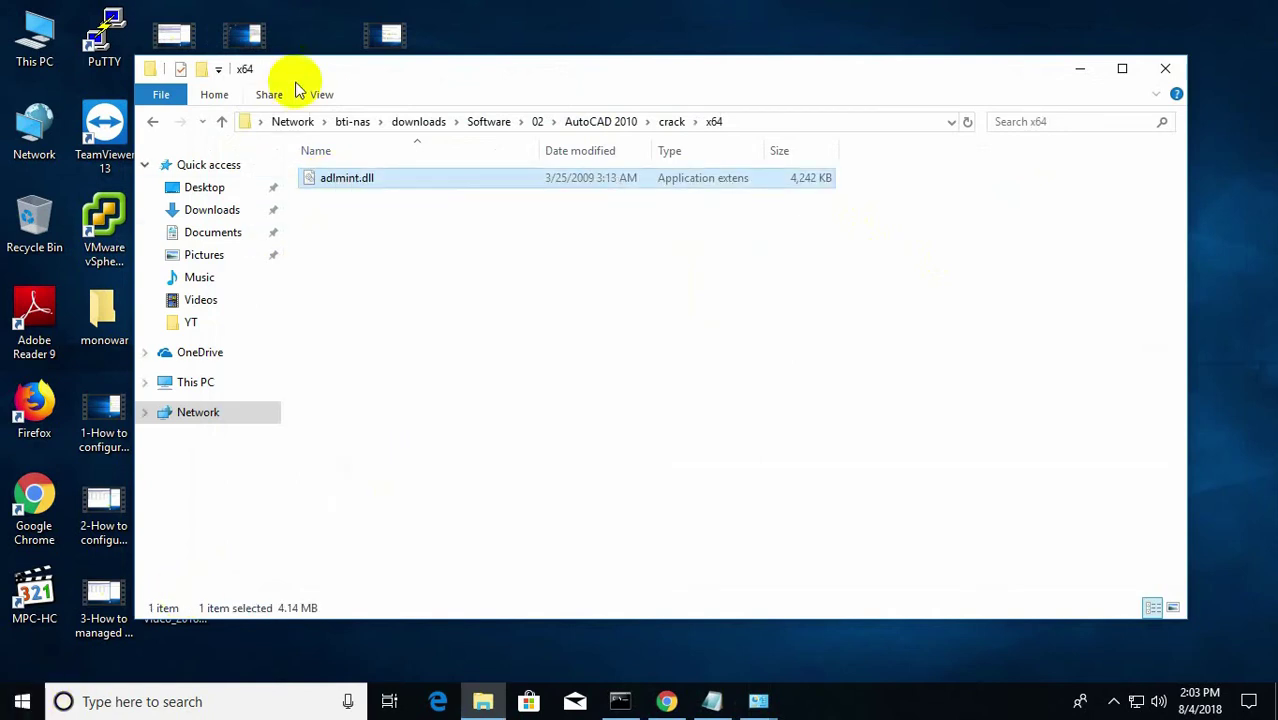
Paste adlmint.dll into C:\Program Files\AutoCAD 2010, replacing the existing file.
left_click_drag(294, 76, 503, 58)
right_click(243, 330)
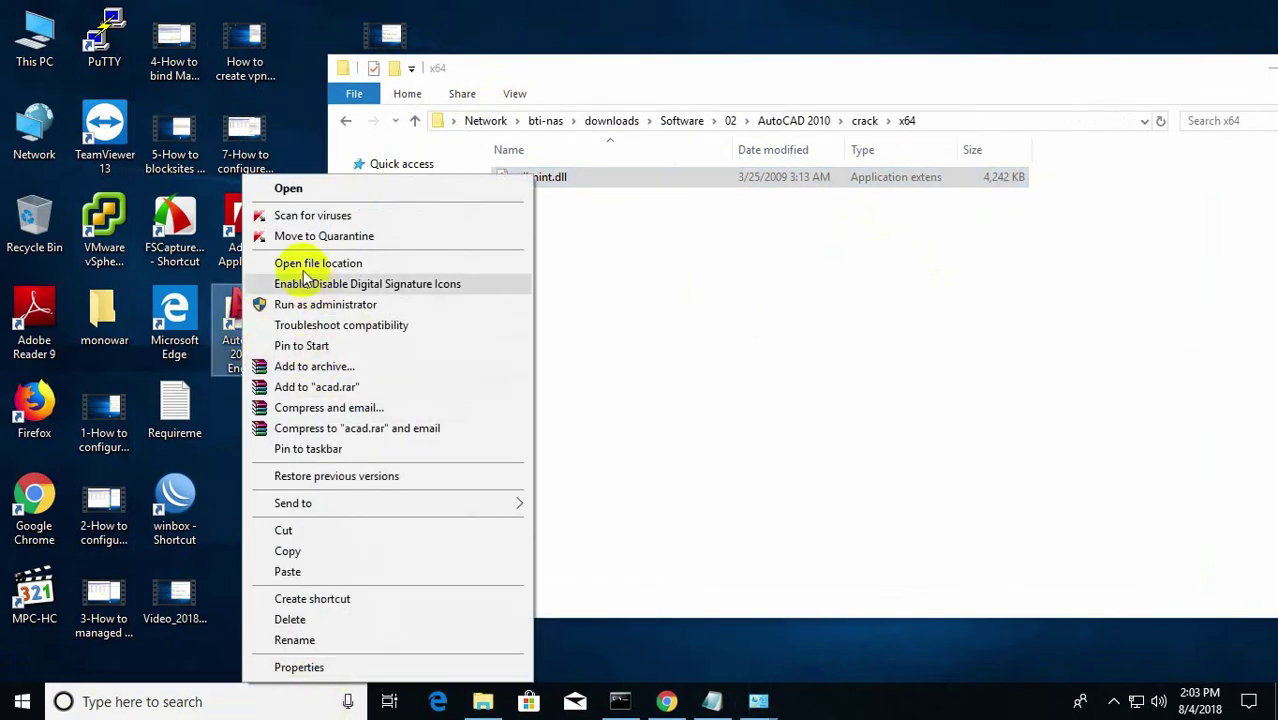
left_click(336, 265)
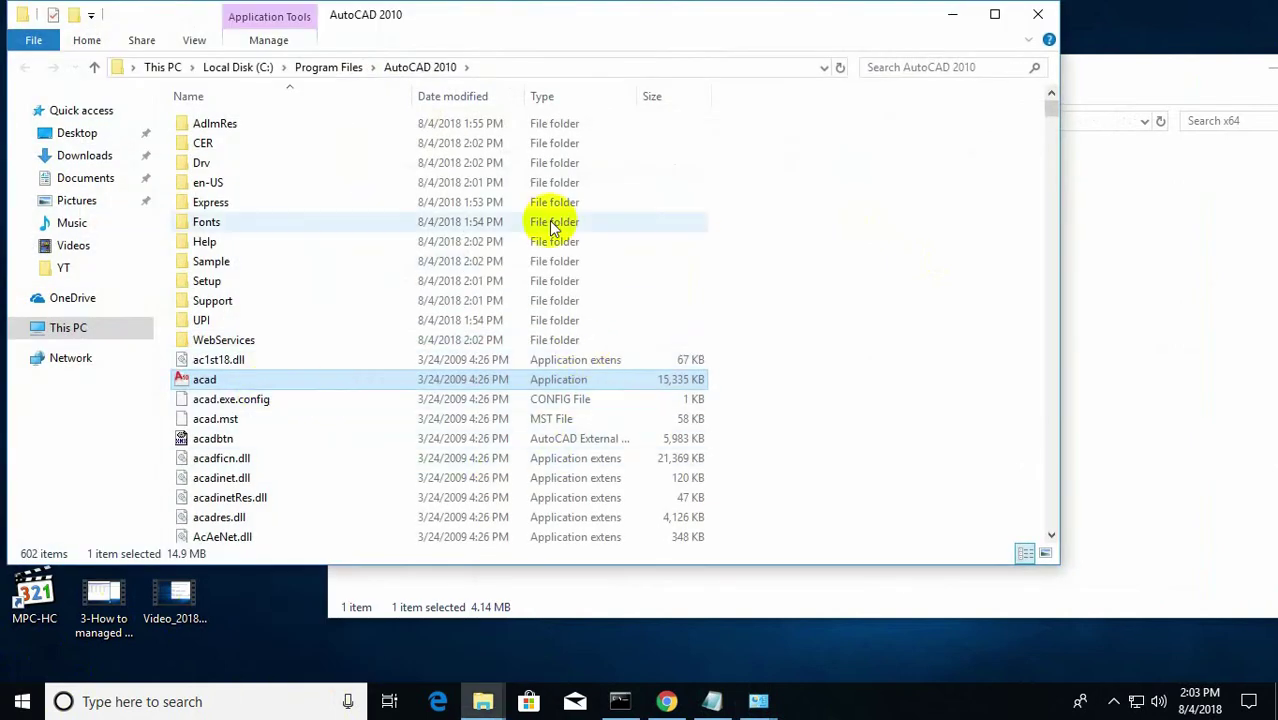
right_click(908, 281)
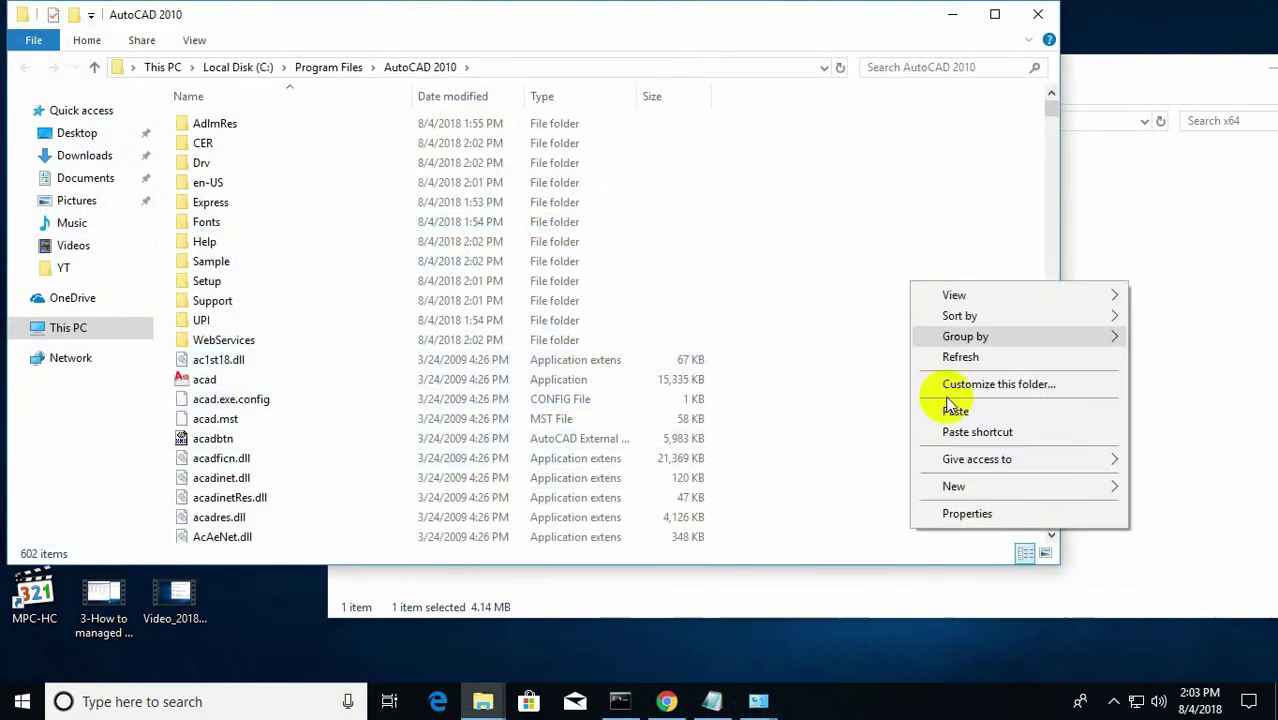
left_click(955, 414)
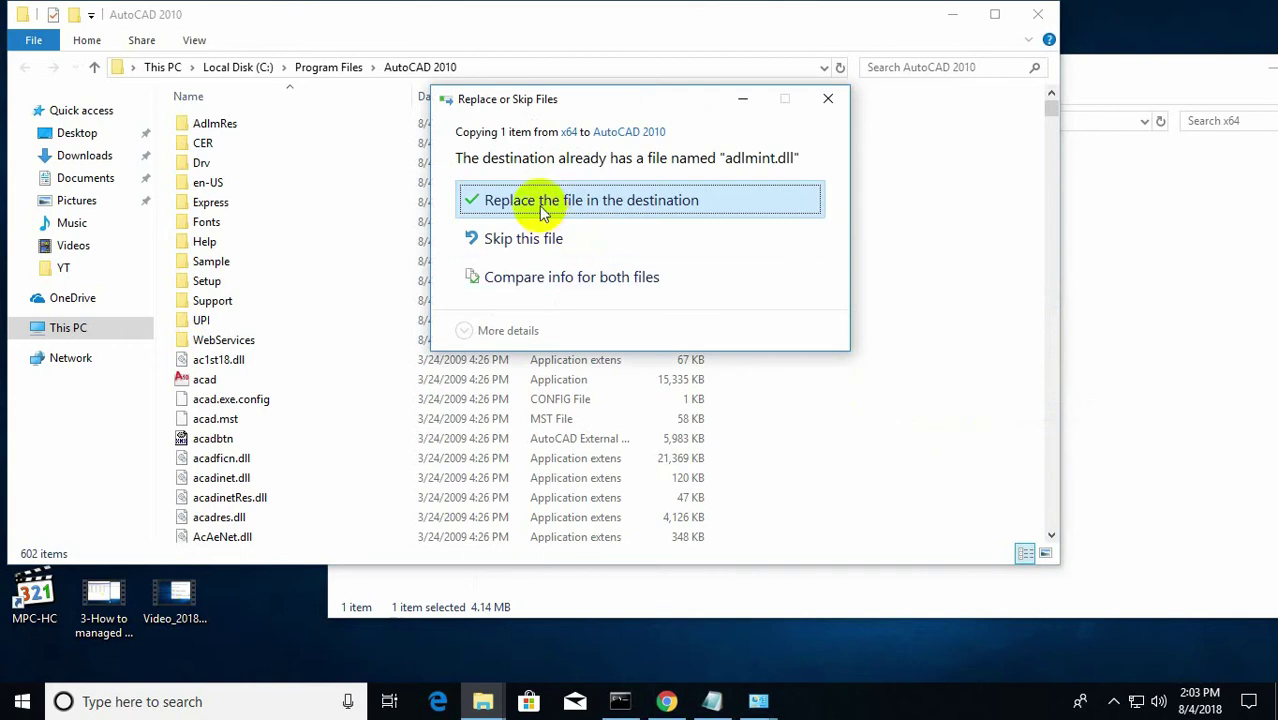
left_click(541, 207)
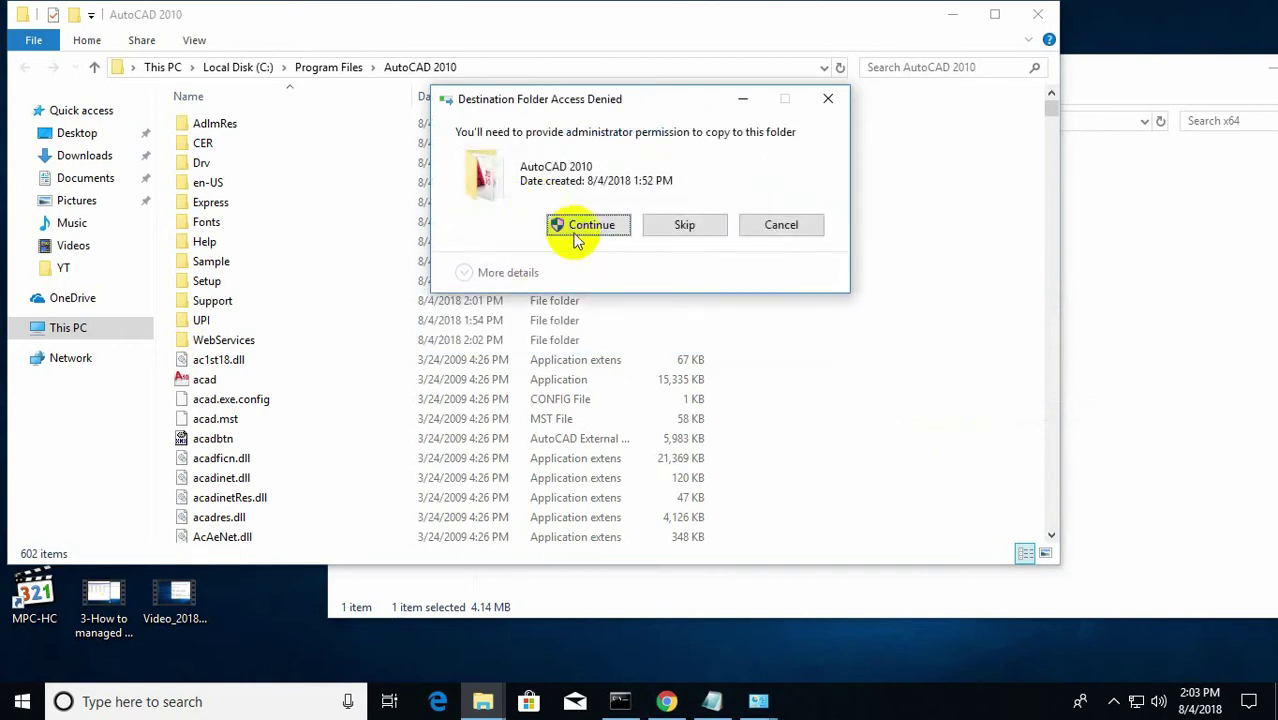